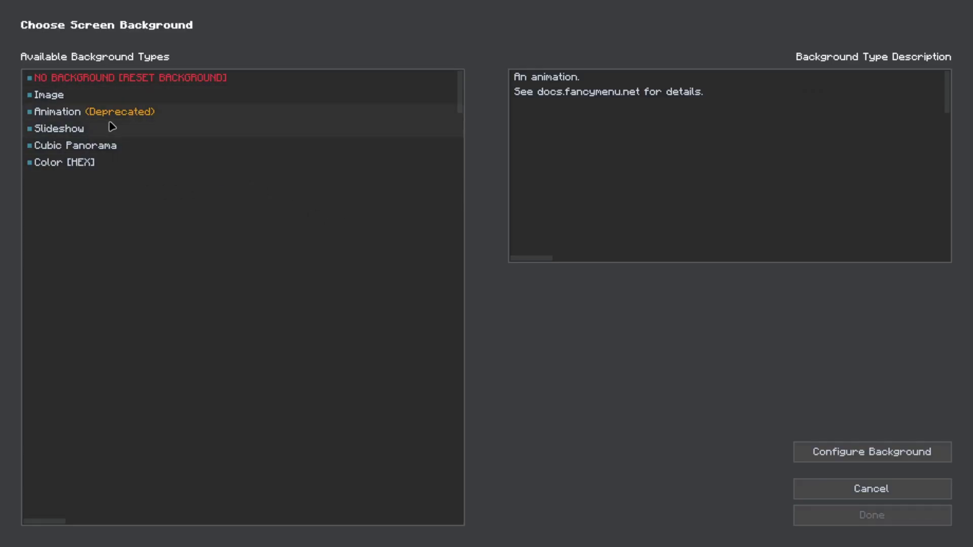
# Step: Set the title screen background to the second available animation and apply it to the layout
pyautogui.moveTo(118, 118)
pyautogui.click(884, 454)
pyautogui.click(513, 259)
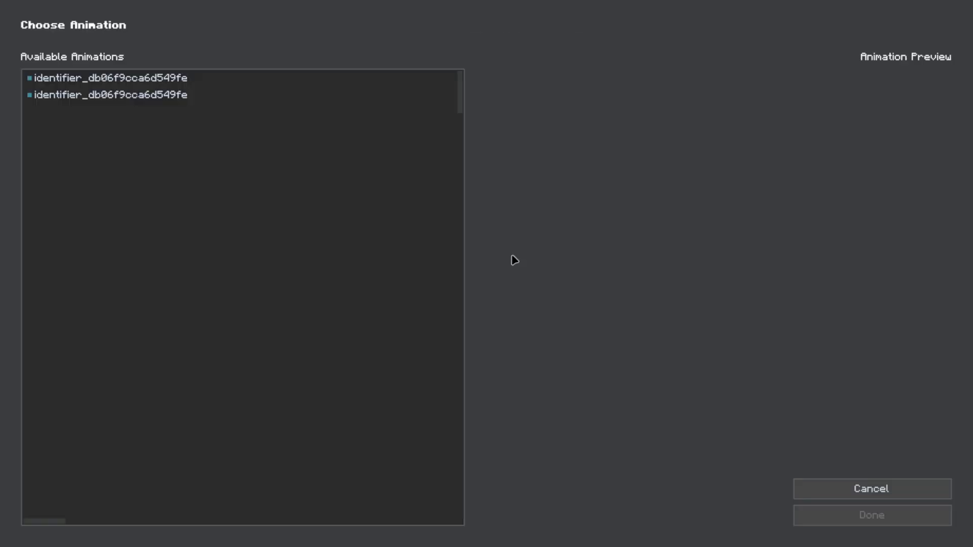
pyautogui.click(235, 94)
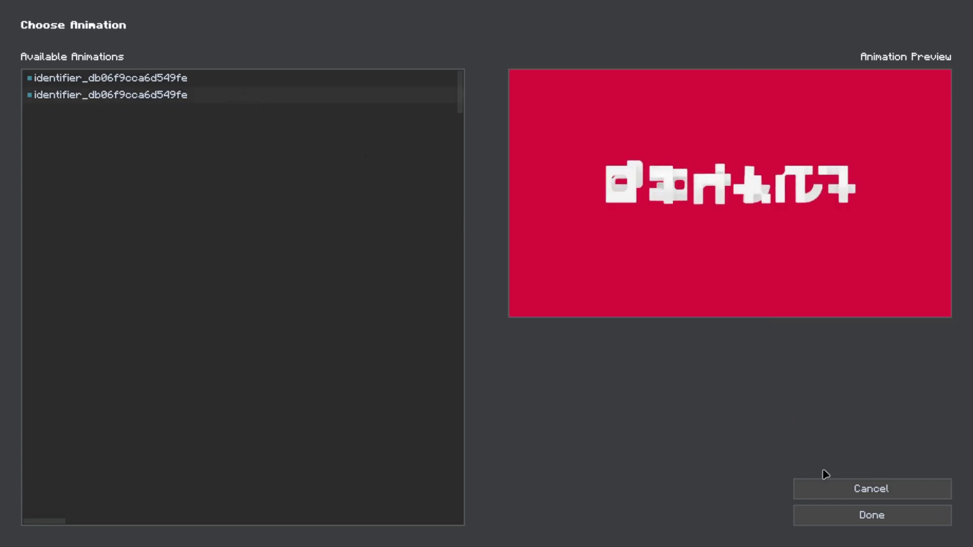
pyautogui.click(847, 522)
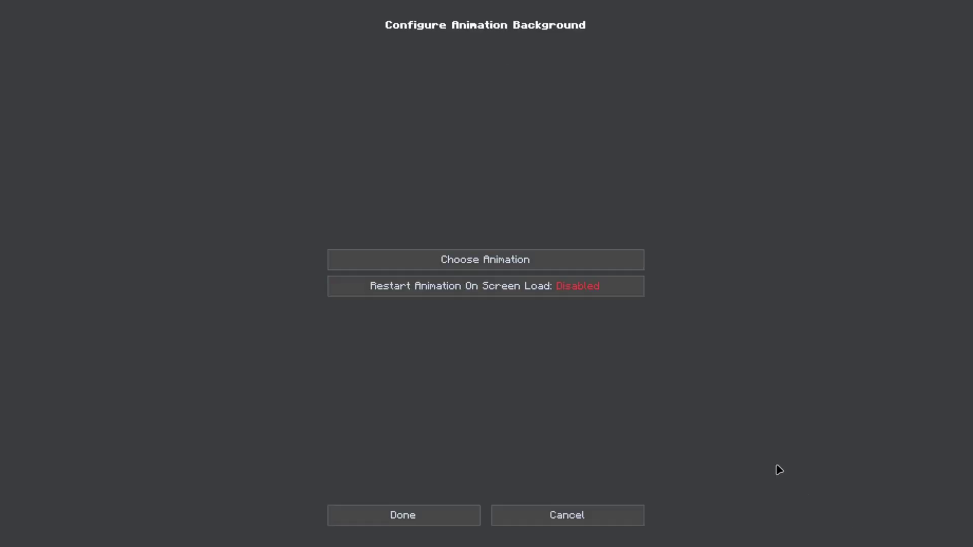
pyautogui.click(453, 515)
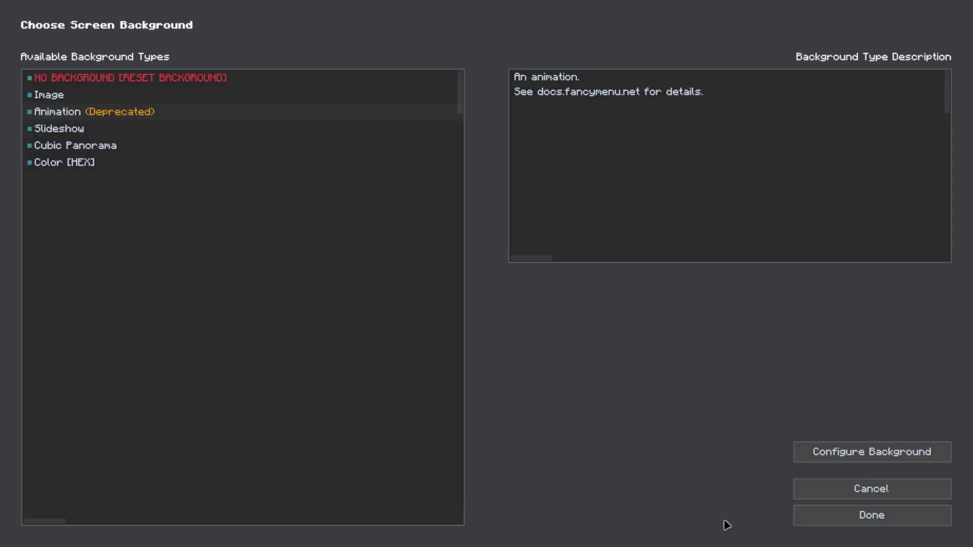
pyautogui.click(828, 520)
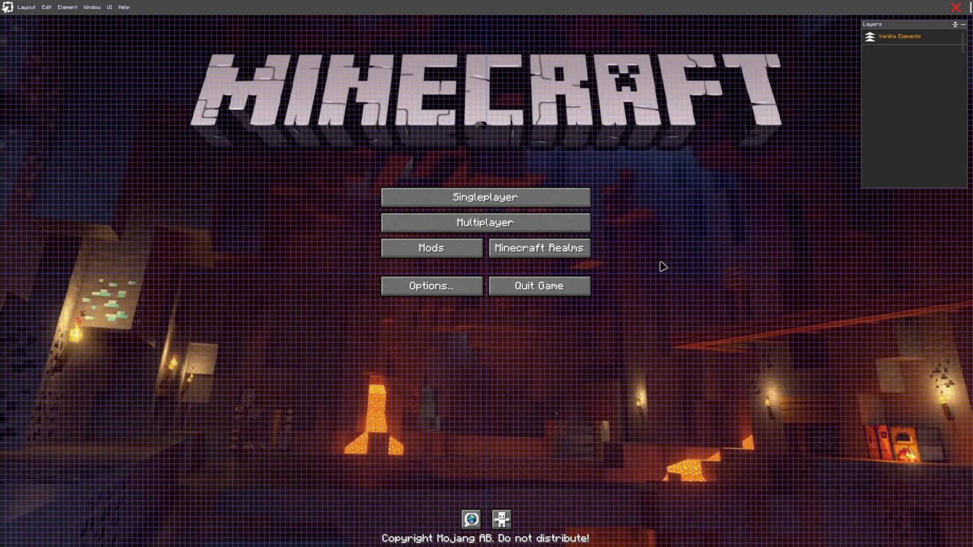
# Step: Show the canvas's New Element submenu listing Button, Slider, Text and Progress Bar
pyautogui.rightClick(674, 320)
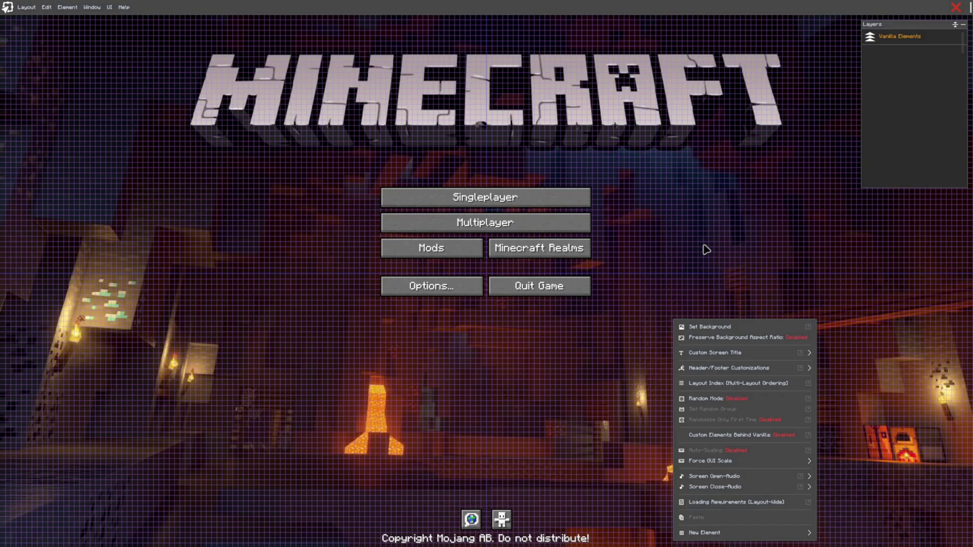
pyautogui.click(706, 249)
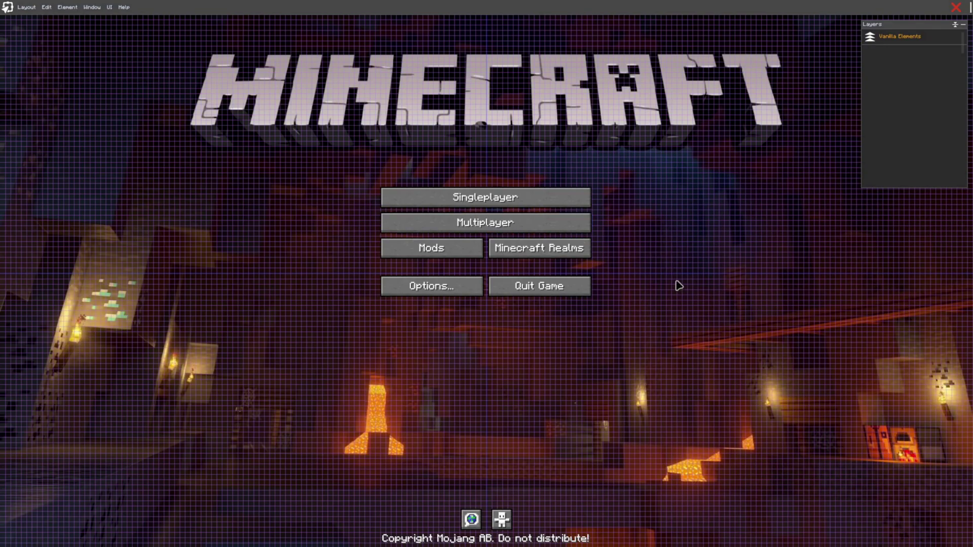
pyautogui.rightClick(634, 356)
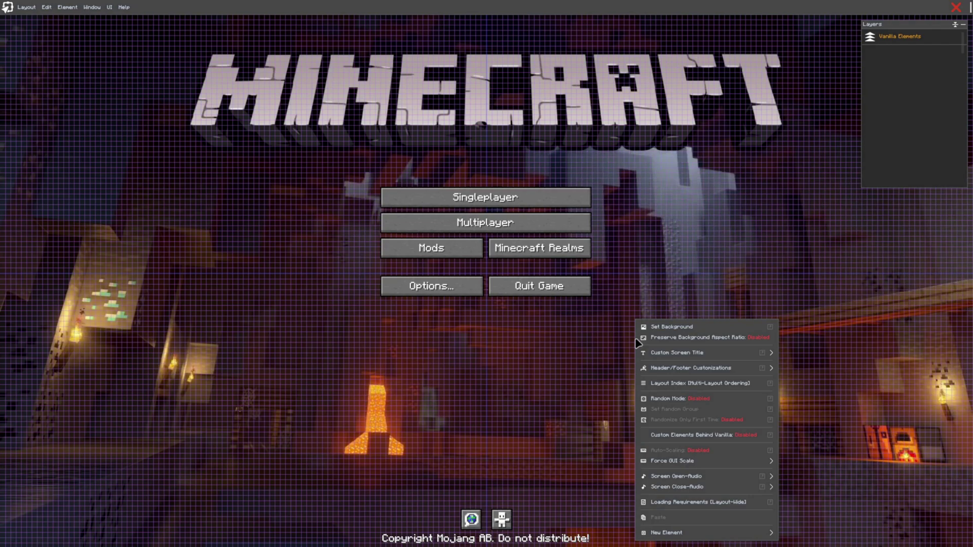
pyautogui.moveTo(708, 535)
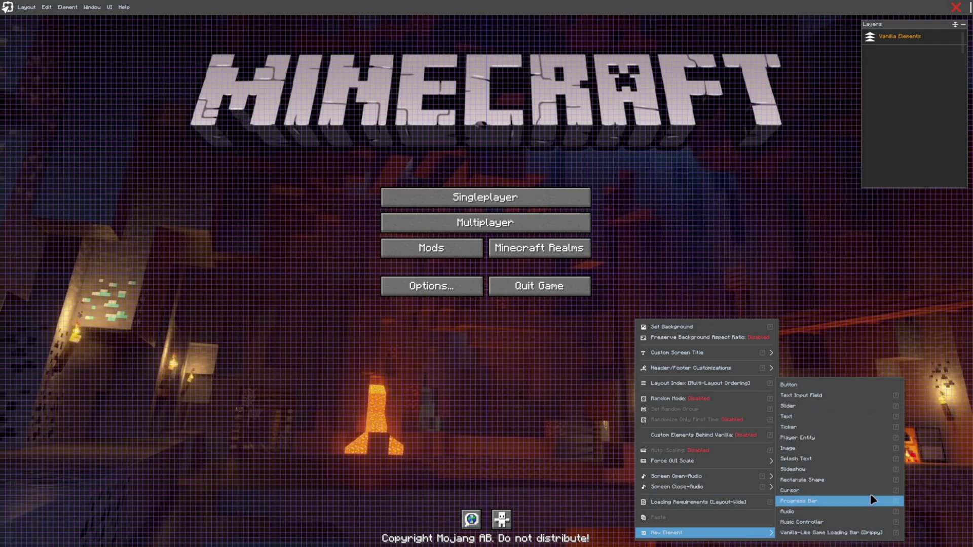
# Step: Add a Splash Text element, place it on the logo's right end, and rotate it to -20
pyautogui.click(838, 459)
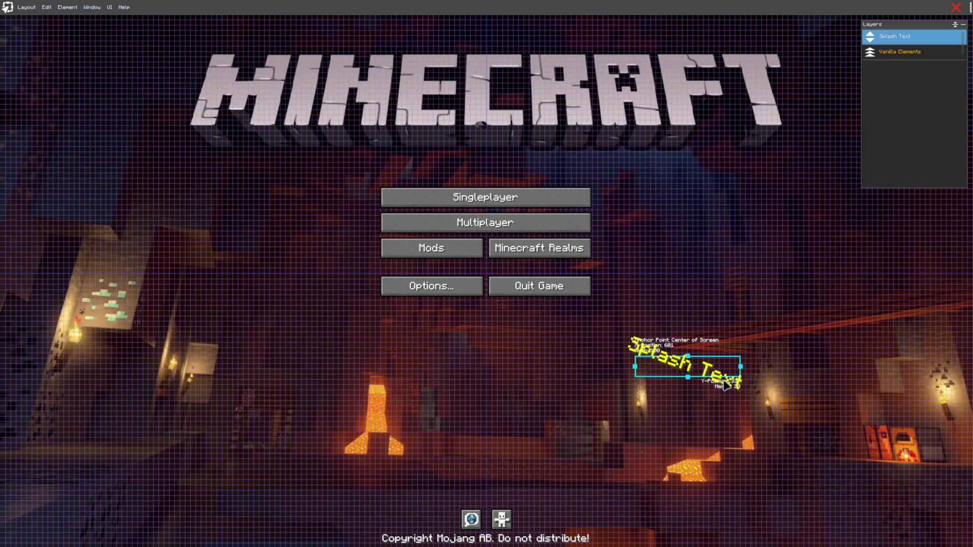
pyautogui.moveTo(673, 365); pyautogui.dragTo(703, 120)
pyautogui.rightClick(704, 121)
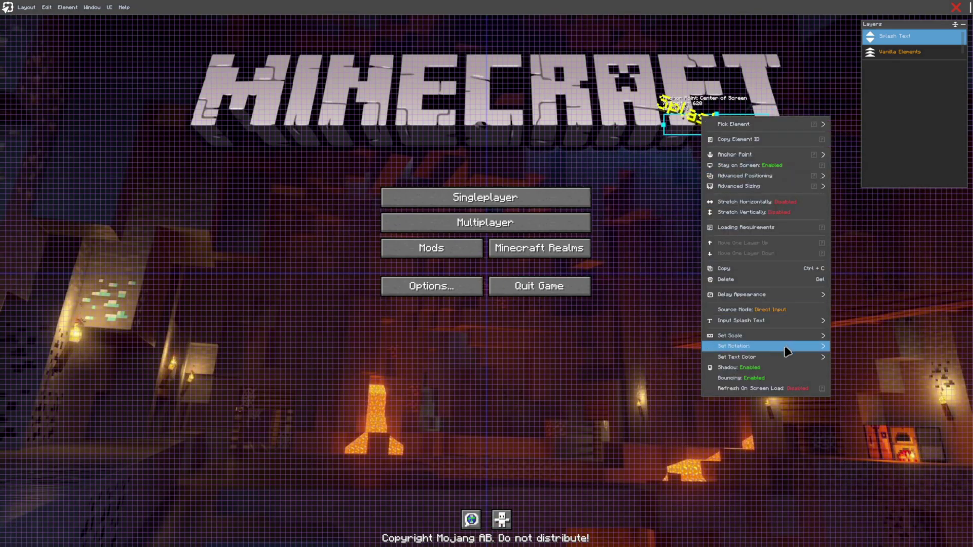
pyautogui.moveTo(785, 348)
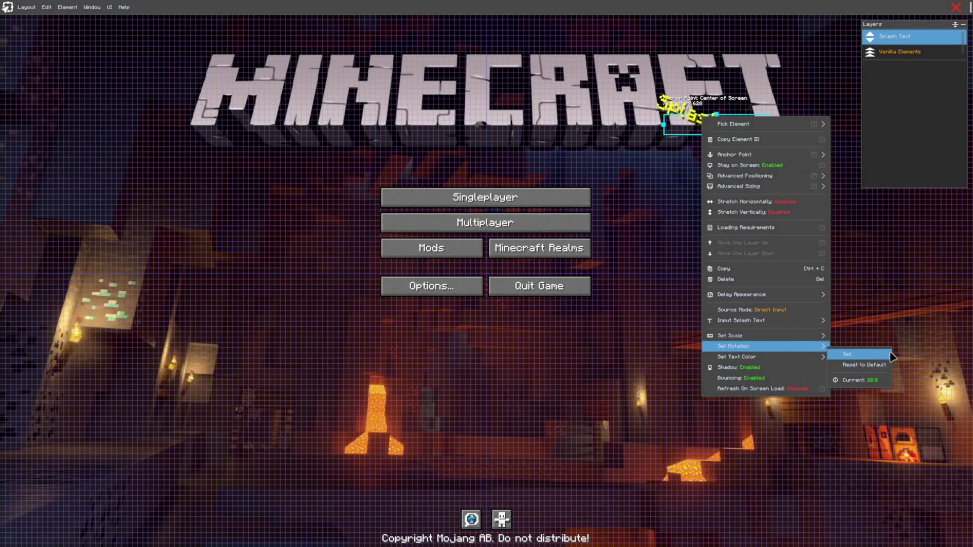
pyautogui.click(849, 354)
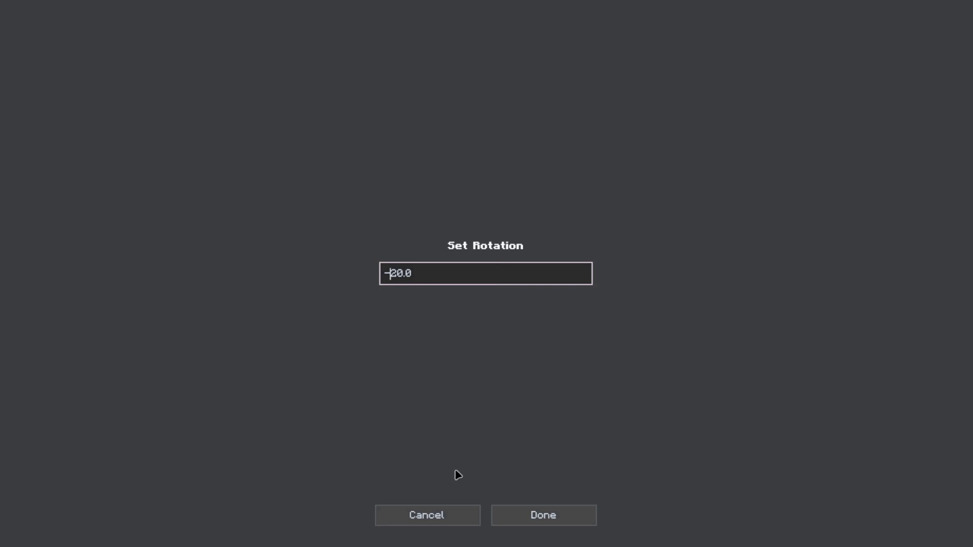
pyautogui.click(499, 510)
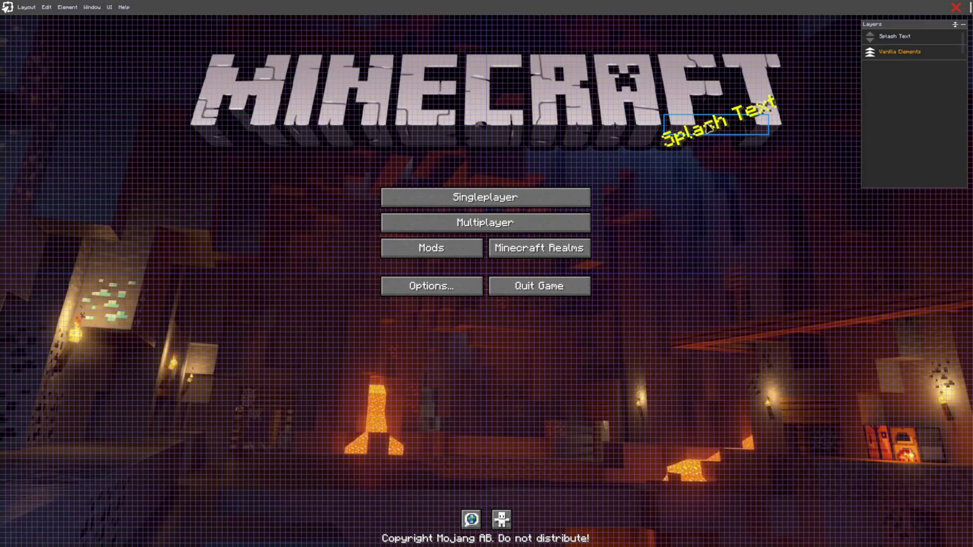
# Step: Set the splash text's scale to 1.5
pyautogui.click(708, 128)
pyautogui.rightClick(709, 127)
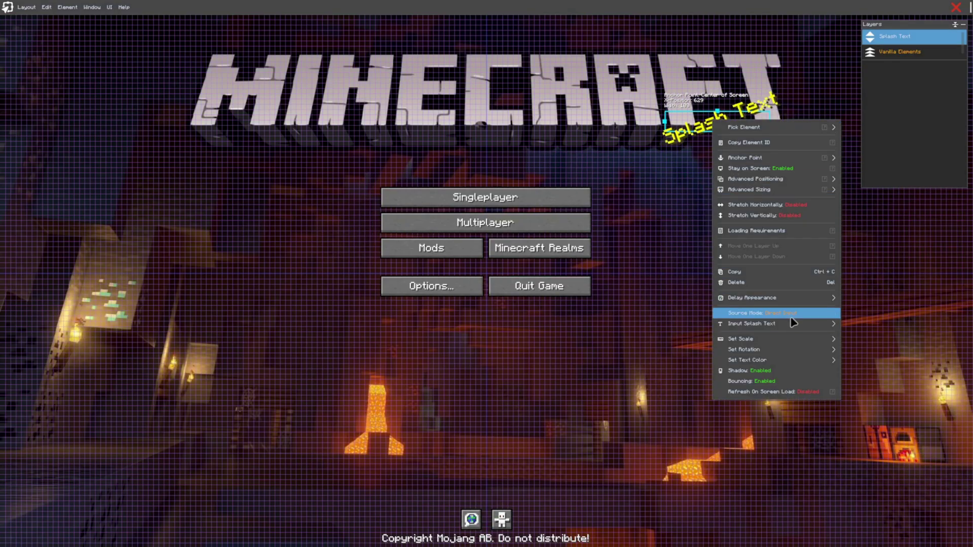
pyautogui.moveTo(786, 338)
pyautogui.click(866, 346)
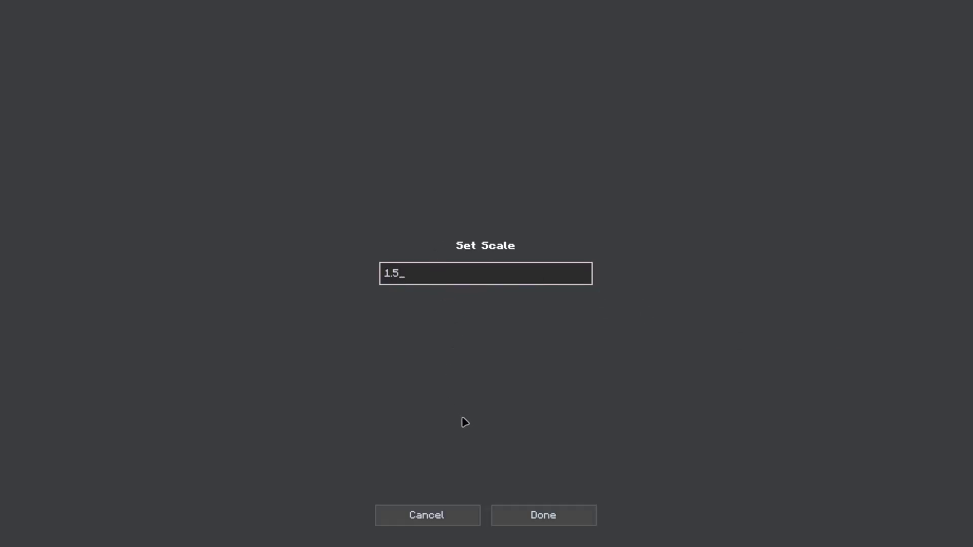
pyautogui.click(517, 518)
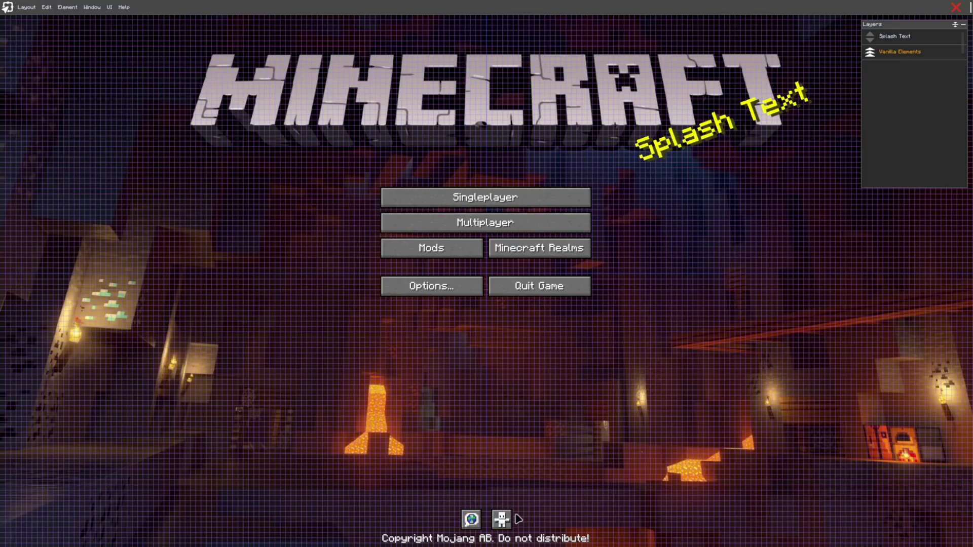
pyautogui.click(726, 129)
# Step: Cycle the splash text's source mode to Vanilla so it shows random game splashes
pyautogui.rightClick(724, 125)
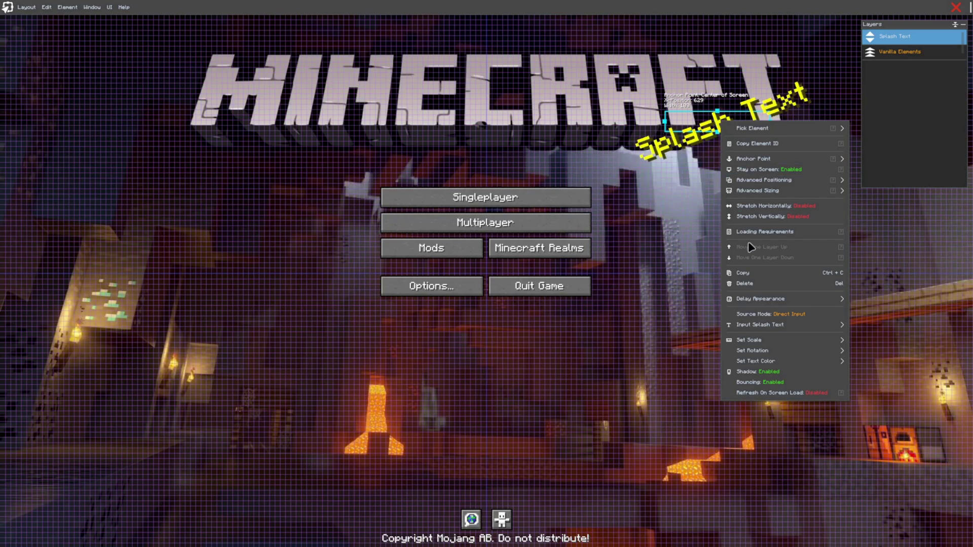
pyautogui.click(829, 318)
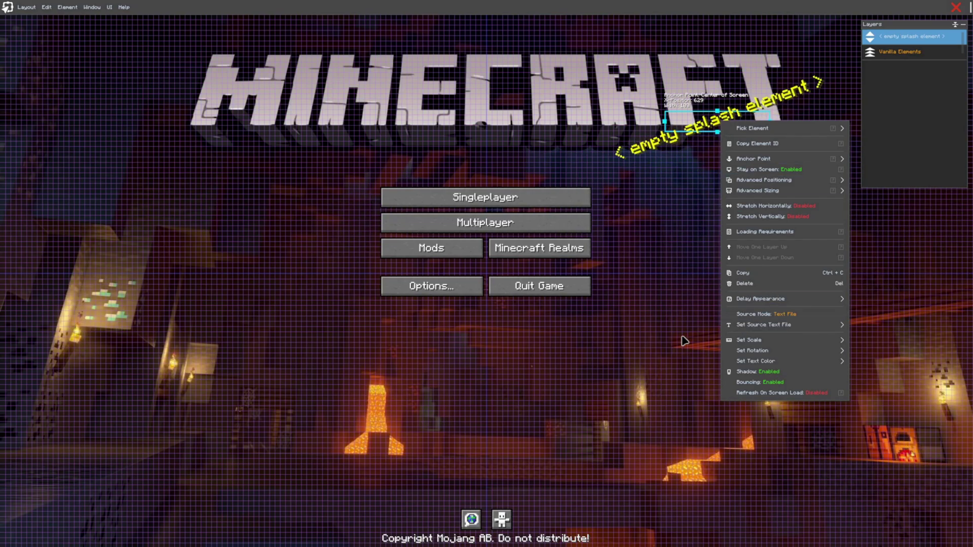
pyautogui.click(745, 314)
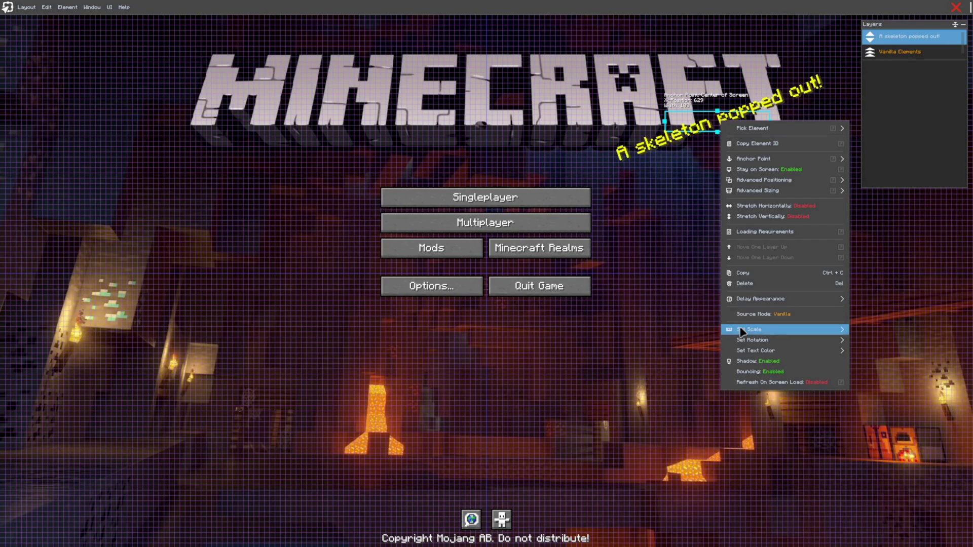
pyautogui.click(621, 367)
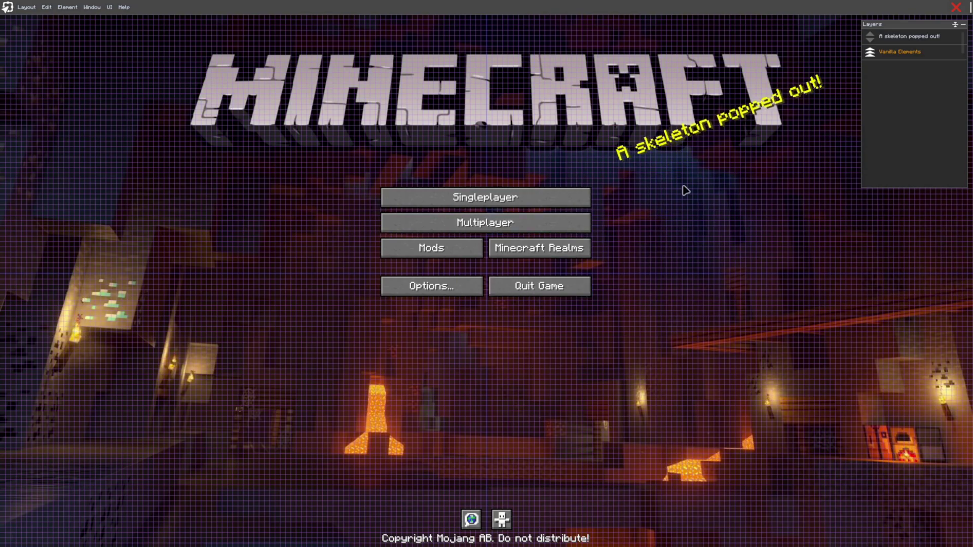
# Step: Select Singleplayer, Multiplayer, Realms, Mods, Options, Quit Game and the bottom icons together
pyautogui.click(736, 120)
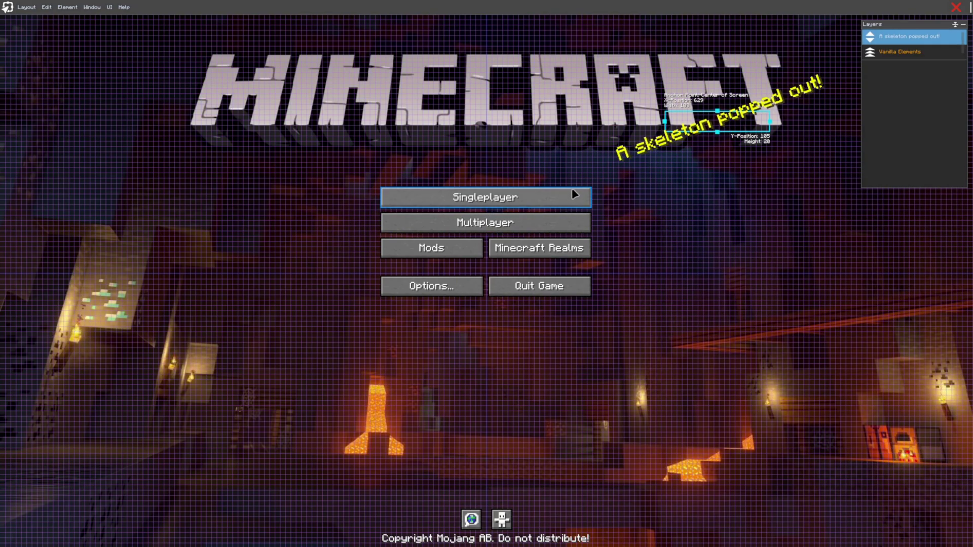
pyautogui.click(555, 195)
pyautogui.keyDown('shift'); pyautogui.click(571, 218); pyautogui.keyUp('shift')
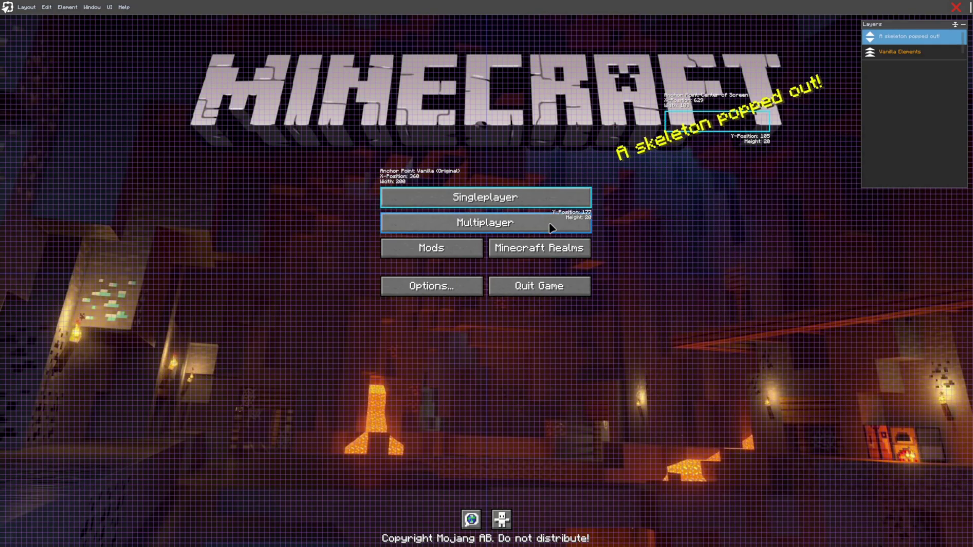
pyautogui.keyDown('shift'); pyautogui.click(543, 251); pyautogui.keyUp('shift')
pyautogui.keyDown('shift'); pyautogui.click(455, 251); pyautogui.keyUp('shift')
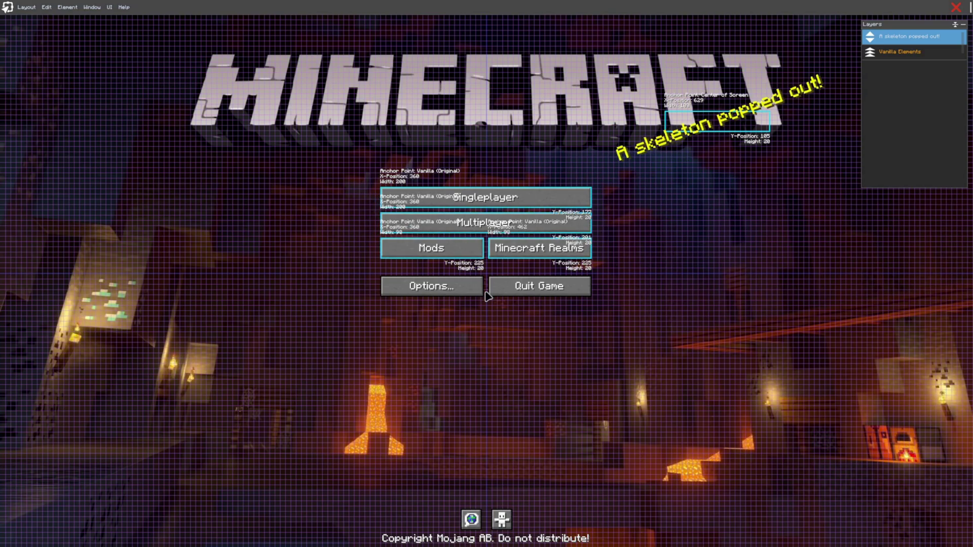
pyautogui.keyDown('shift'); pyautogui.click(473, 281); pyautogui.keyUp('shift')
pyautogui.keyDown('shift'); pyautogui.click(522, 284); pyautogui.keyUp('shift')
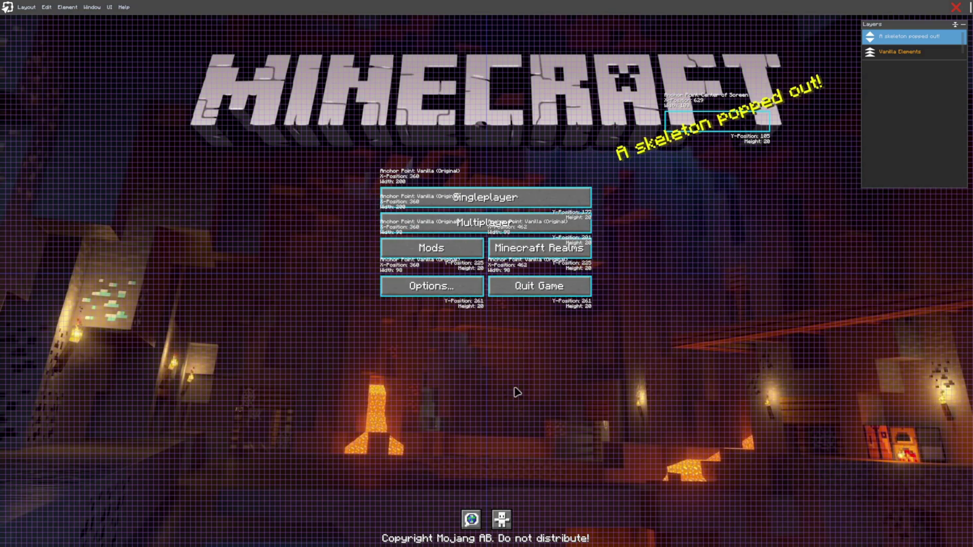
pyautogui.keyDown('shift'); pyautogui.click(471, 520); pyautogui.keyUp('shift')
pyautogui.keyDown('shift'); pyautogui.click(502, 524); pyautogui.keyUp('shift')
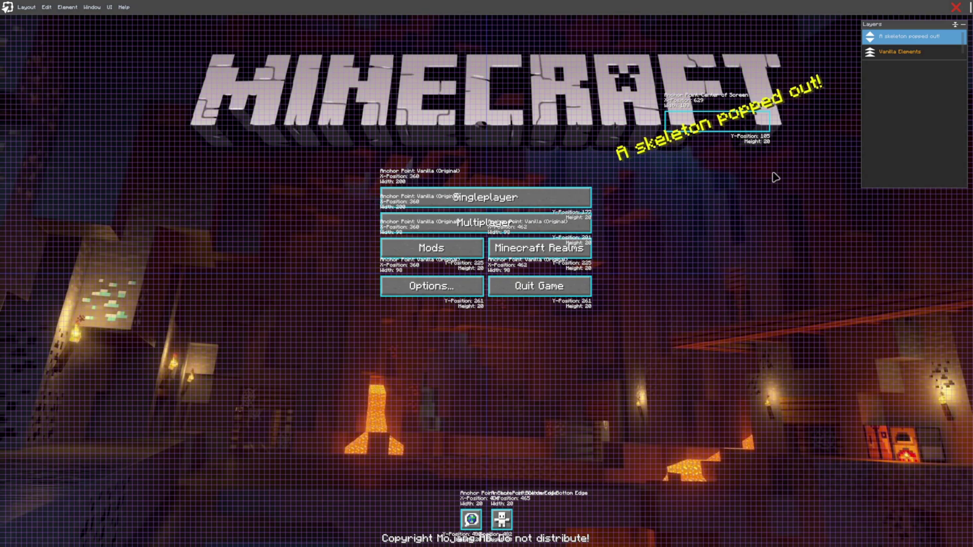
# Step: Set the selection's Delay Appearance to First Time with a 1.0-second delay
pyautogui.rightClick(568, 203)
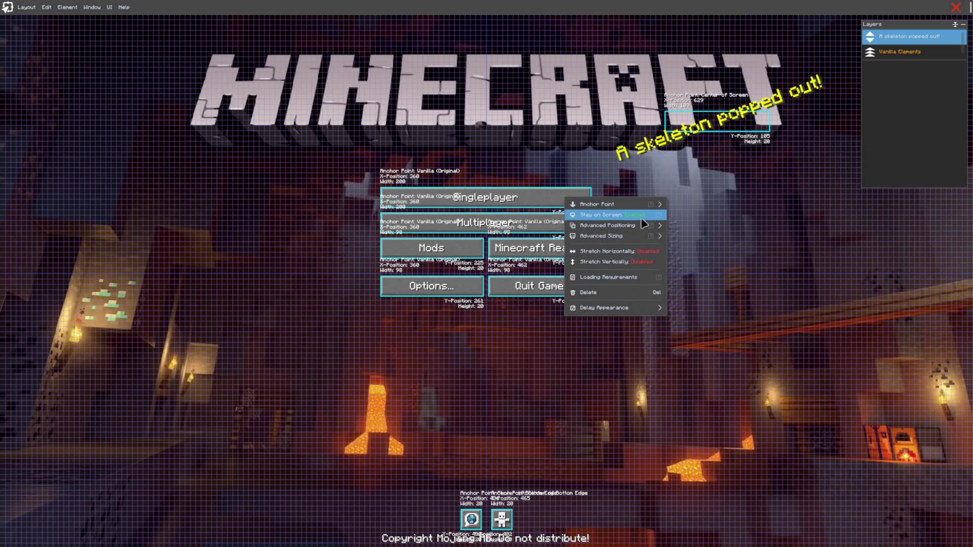
pyautogui.moveTo(641, 228)
pyautogui.moveTo(653, 309)
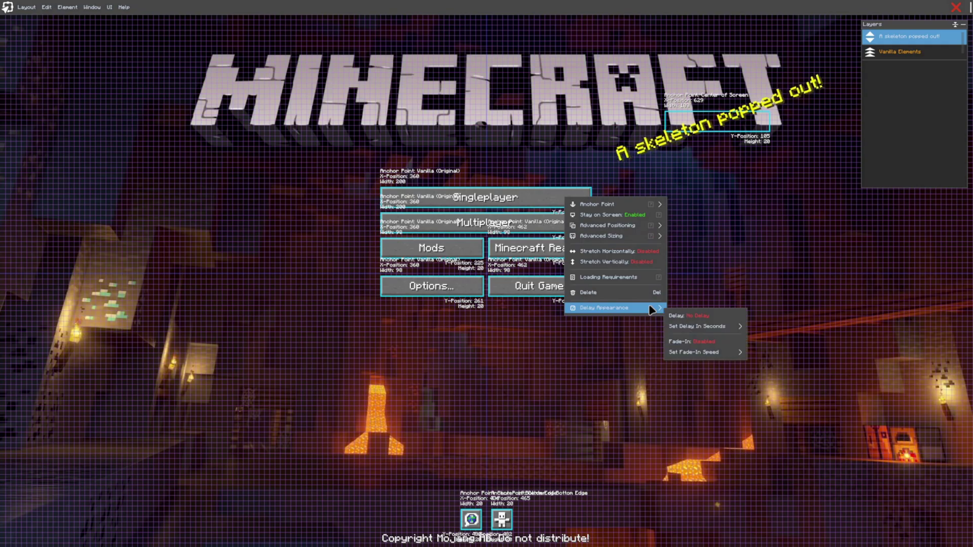
pyautogui.click(682, 316)
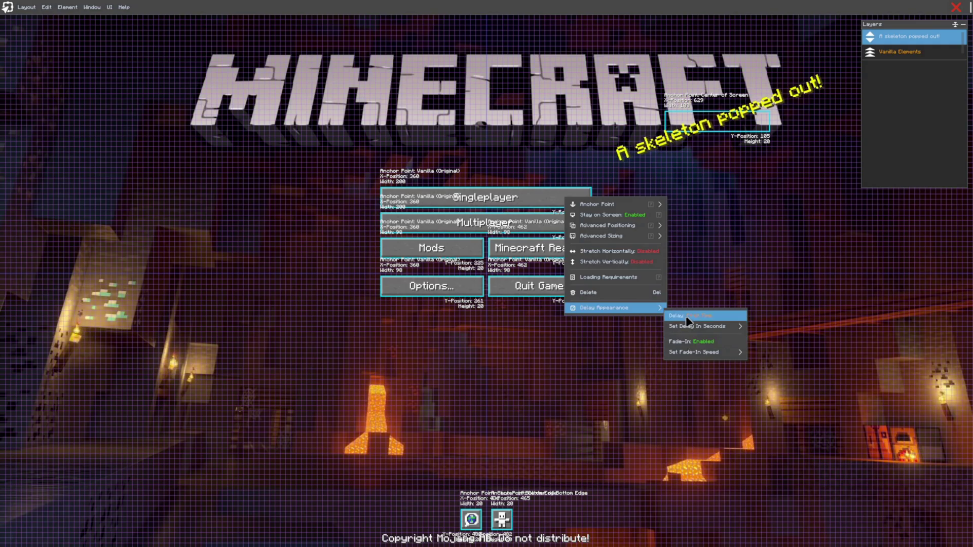
pyautogui.moveTo(672, 329)
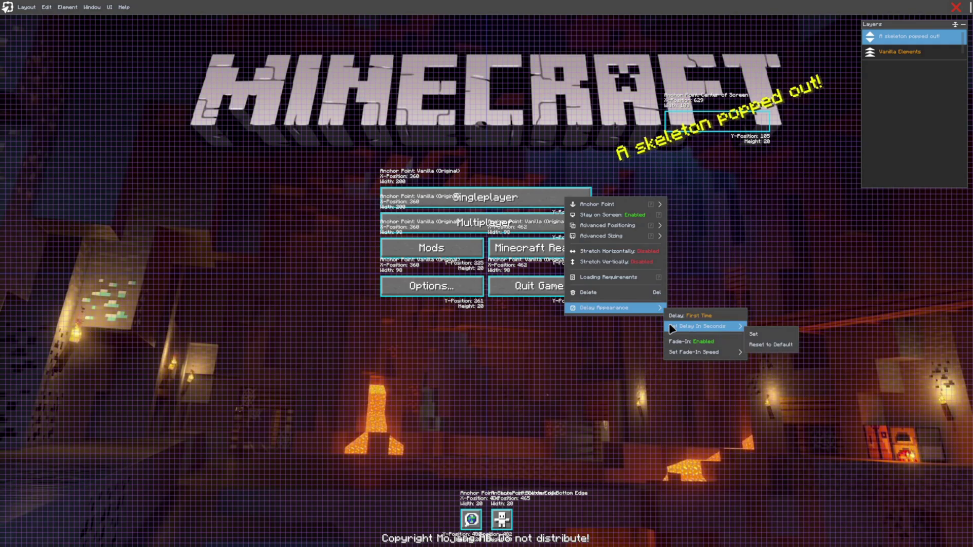
pyautogui.click(749, 335)
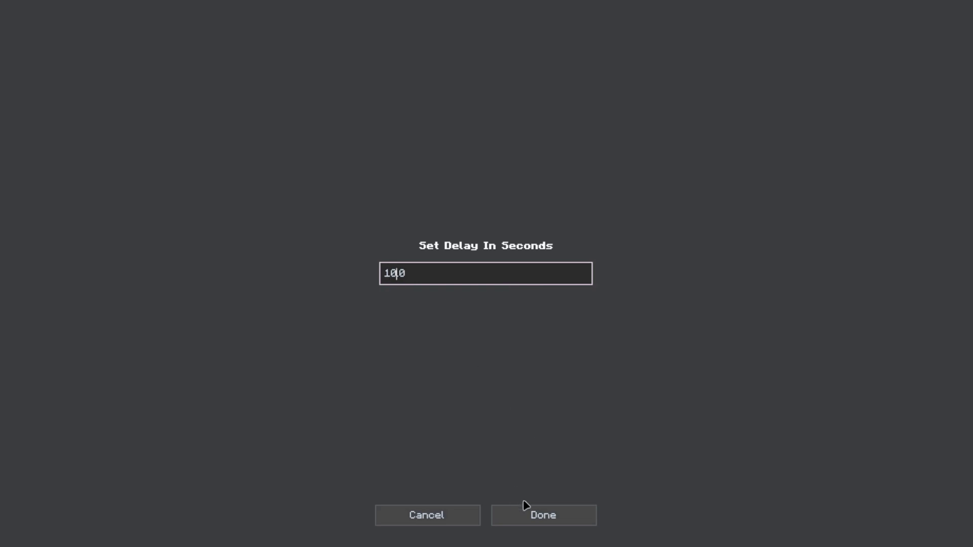
pyautogui.click(531, 515)
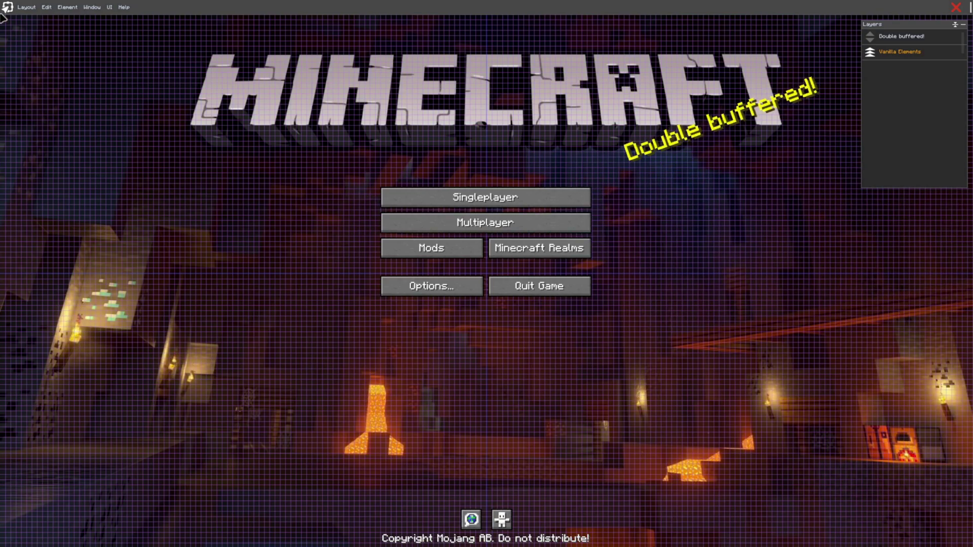
# Step: Save the layout as title_screen_layout
pyautogui.click(27, 8)
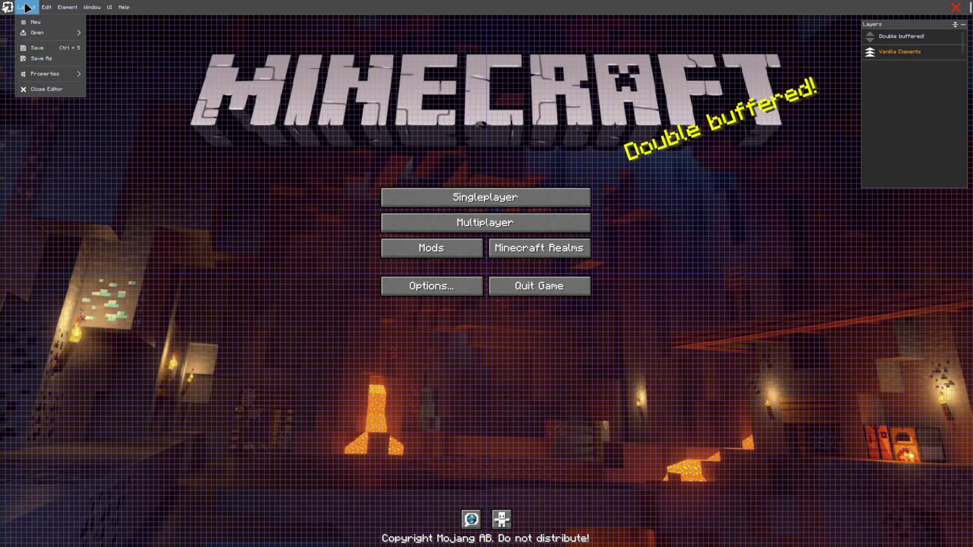
pyautogui.click(51, 60)
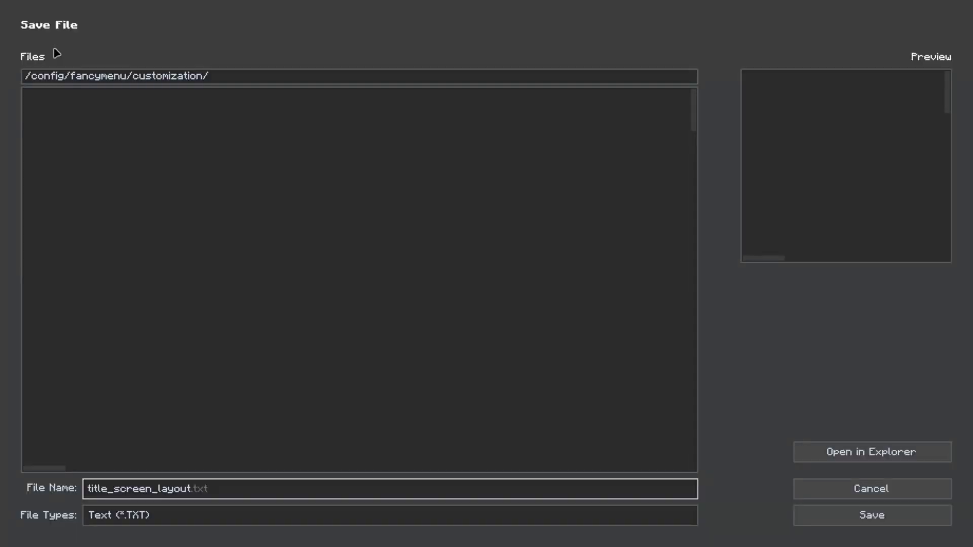
pyautogui.click(860, 512)
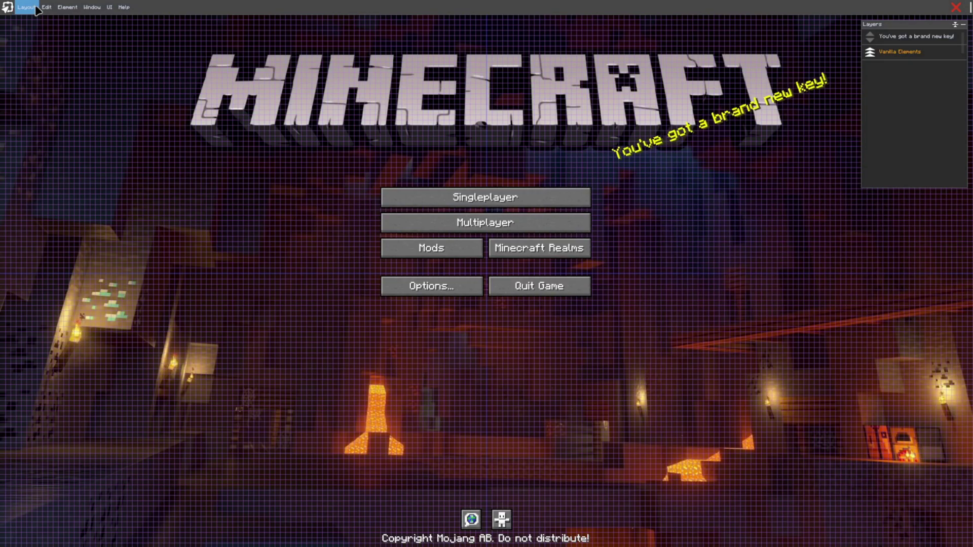
# Step: Close the layout editor and confirm leaving
pyautogui.click(27, 7)
pyautogui.click(44, 91)
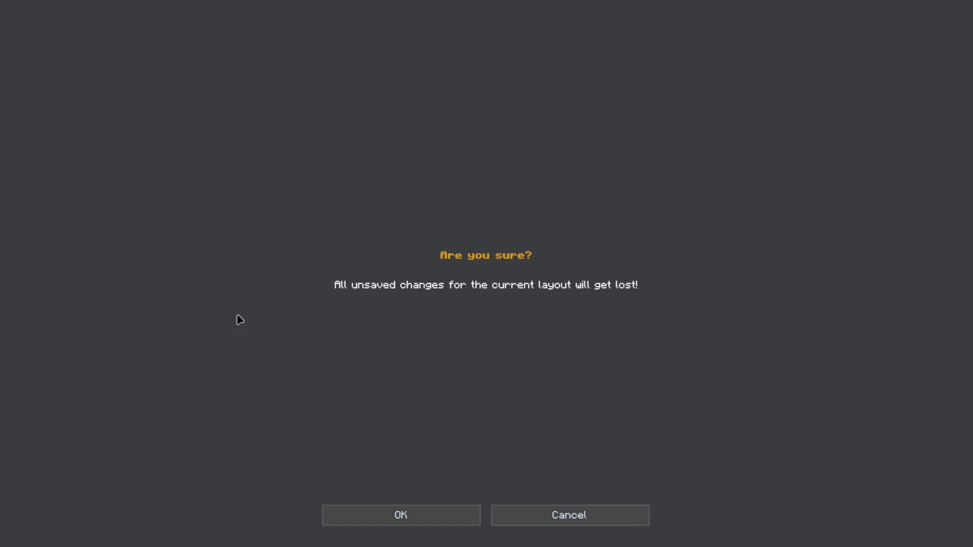
pyautogui.click(369, 509)
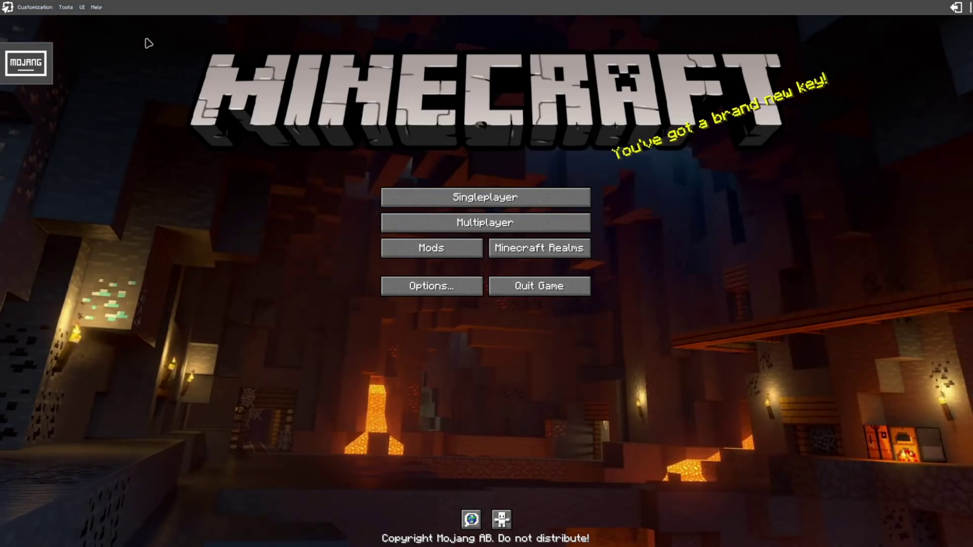
# Step: Choose Customize Loading Screen from the MOJANG menu to show the red Mojang Studios screen
pyautogui.click(34, 56)
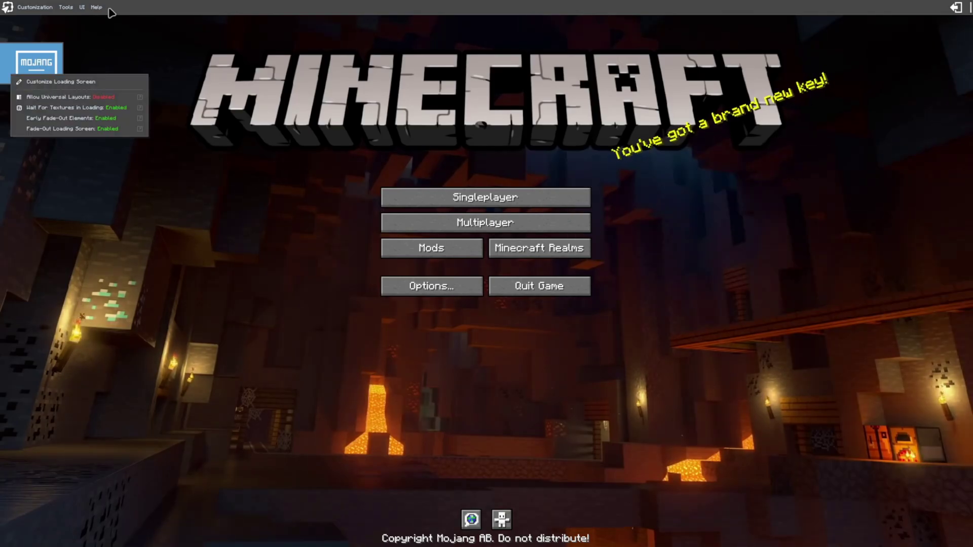
pyautogui.click(62, 6)
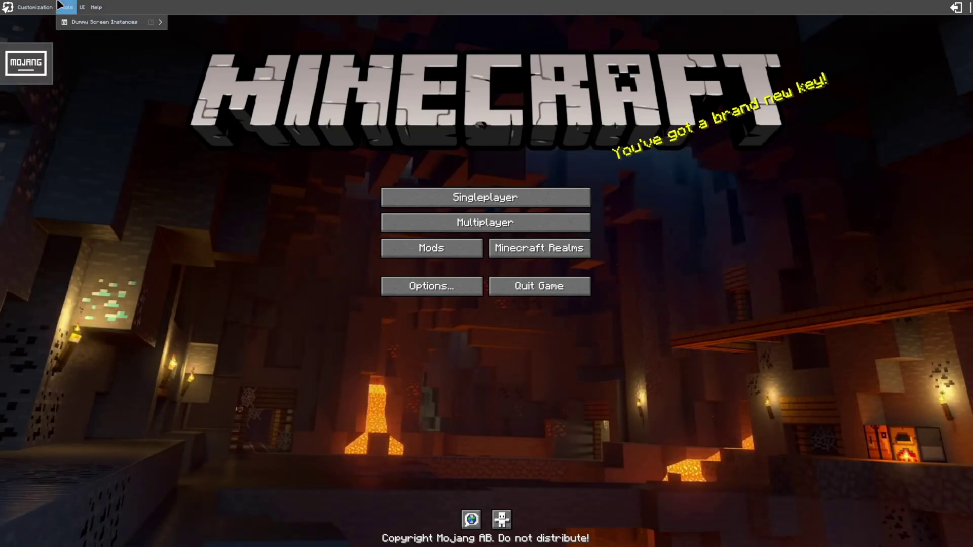
pyautogui.click(105, 103)
pyautogui.click(26, 56)
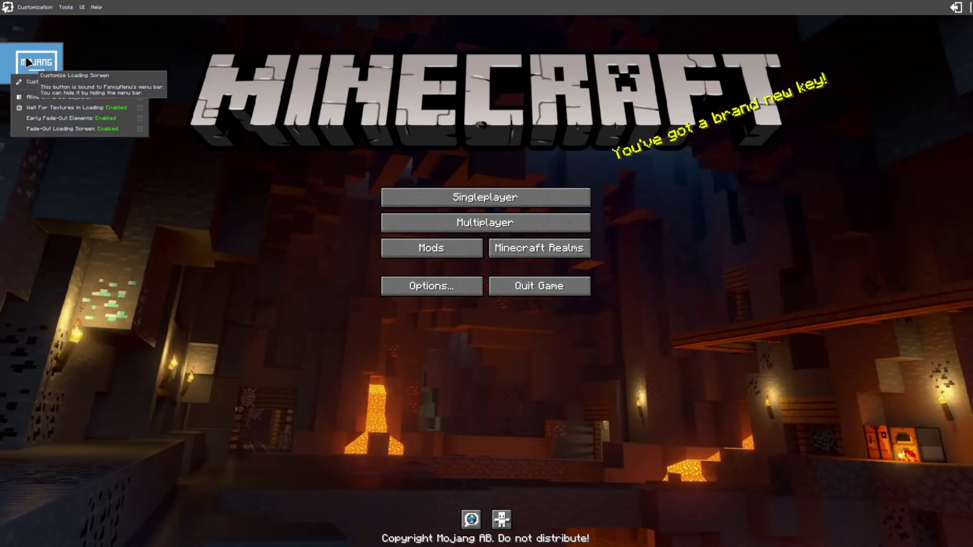
pyautogui.click(35, 6)
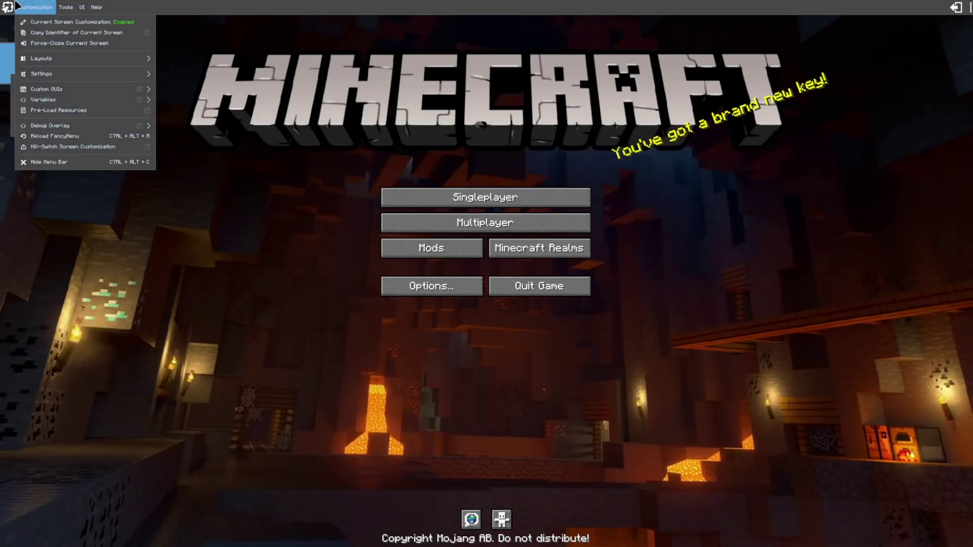
pyautogui.moveTo(91, 76)
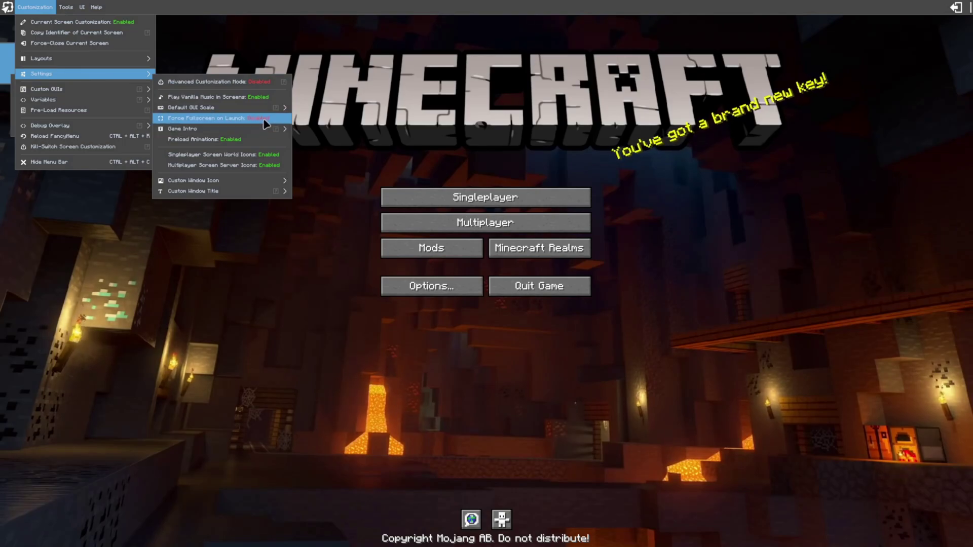
pyautogui.click(56, 66)
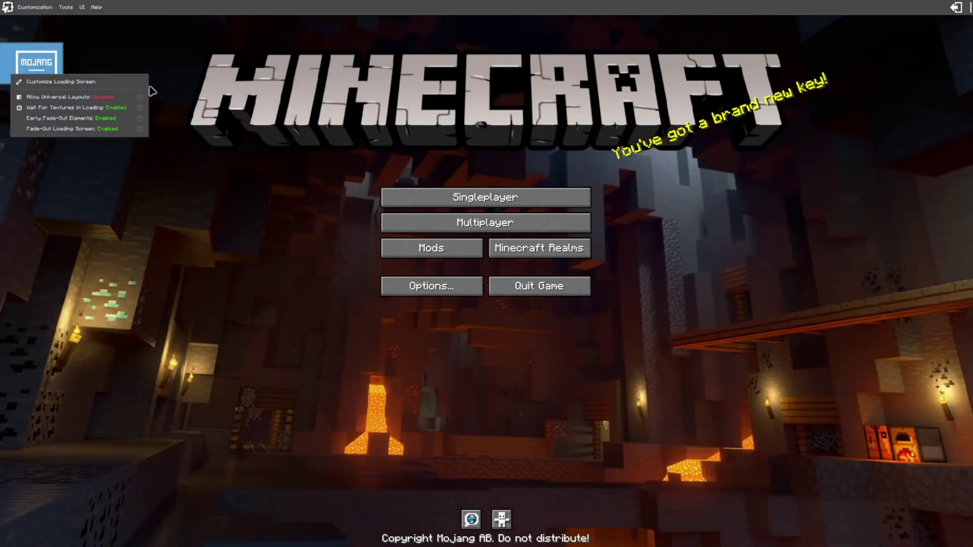
pyautogui.click(120, 57)
pyautogui.click(53, 62)
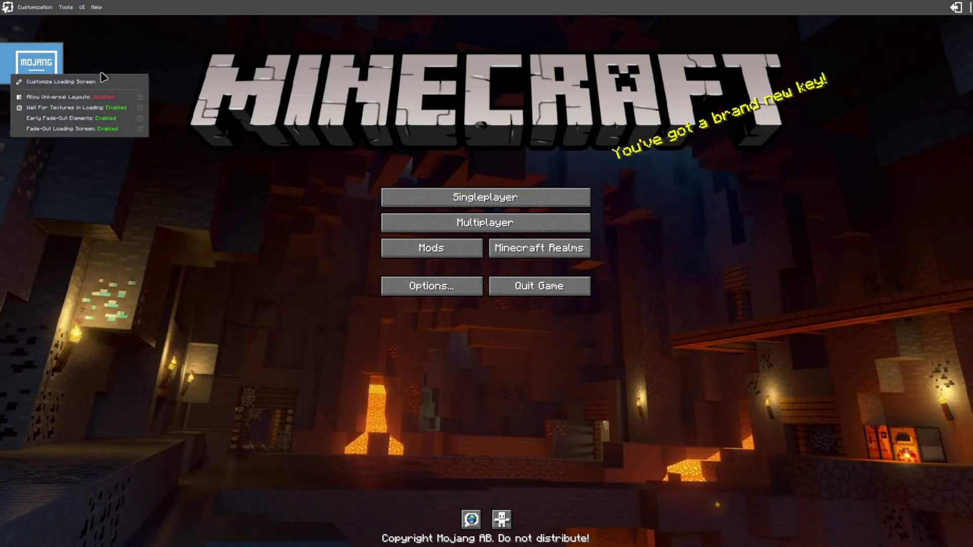
pyautogui.click(95, 81)
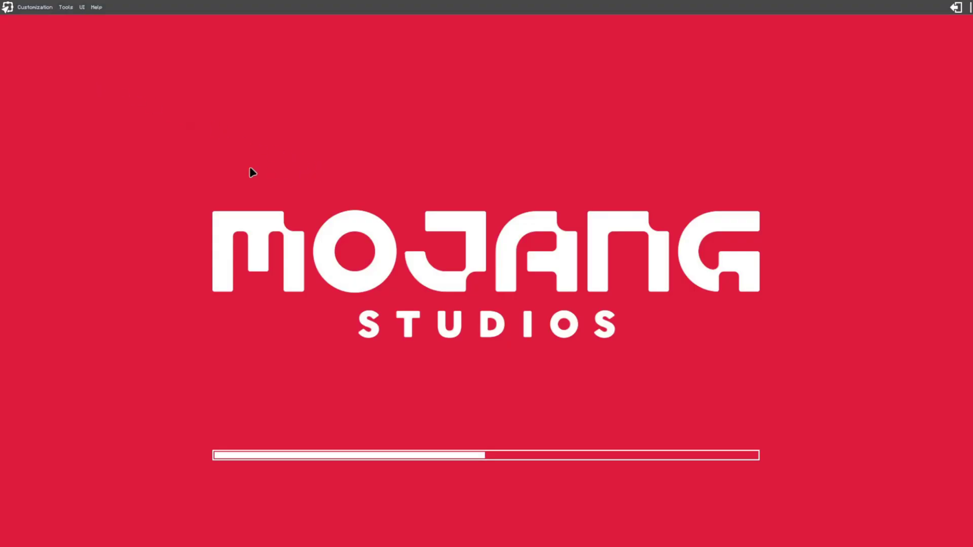
# Step: Create a new loading-screen layout and delete the Mojang Studios logo from it
pyautogui.click(28, 5)
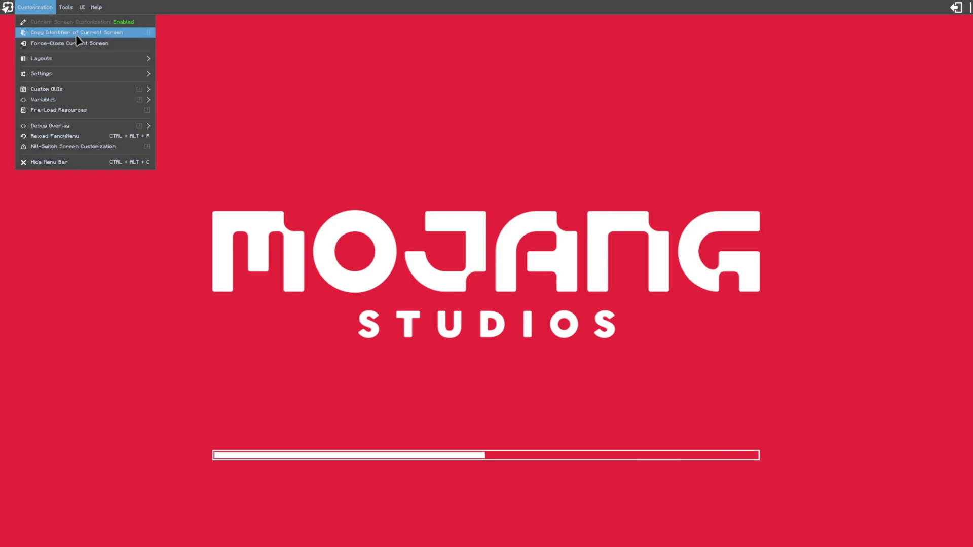
pyautogui.moveTo(86, 63)
pyautogui.moveTo(167, 67)
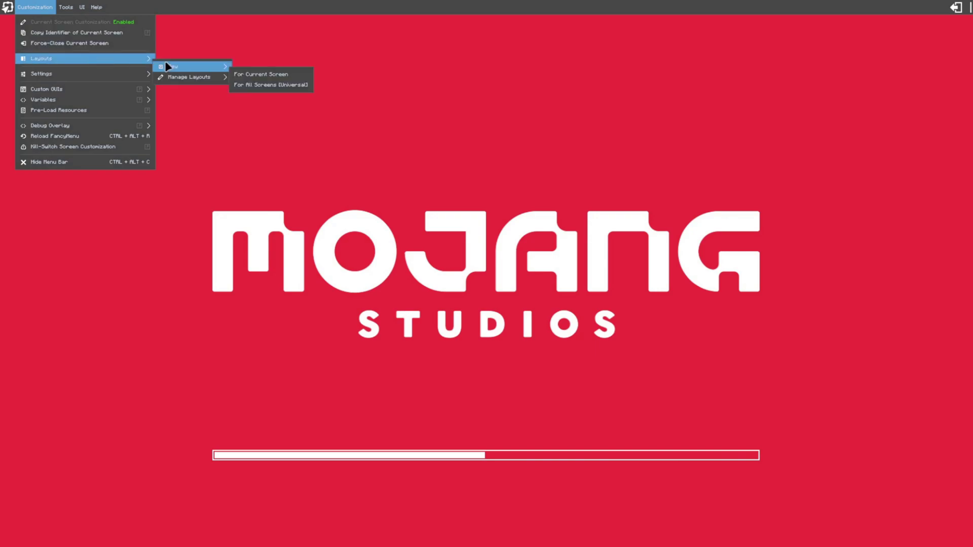
pyautogui.click(240, 75)
pyautogui.press('Delete')
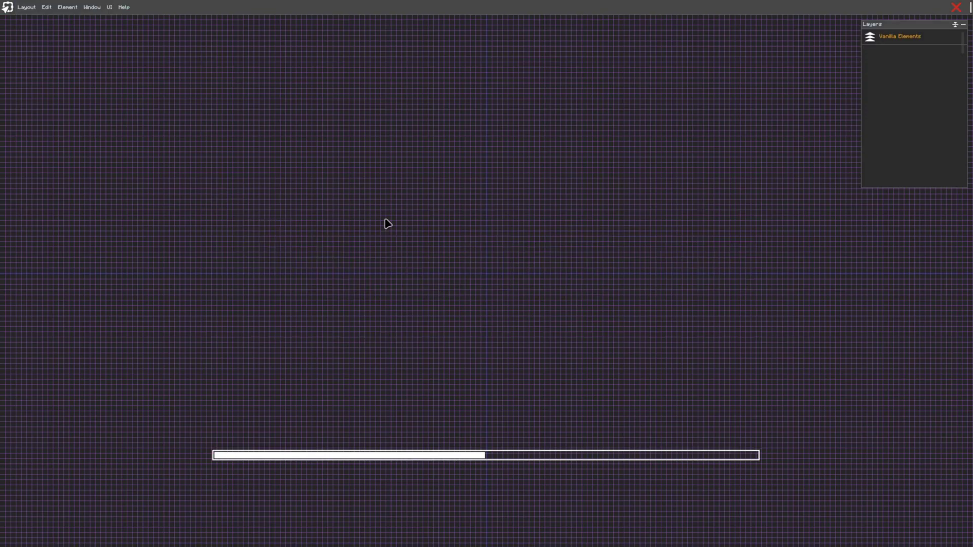
# Step: Set the layout background to a Color [HEX] background of #000000
pyautogui.rightClick(488, 372)
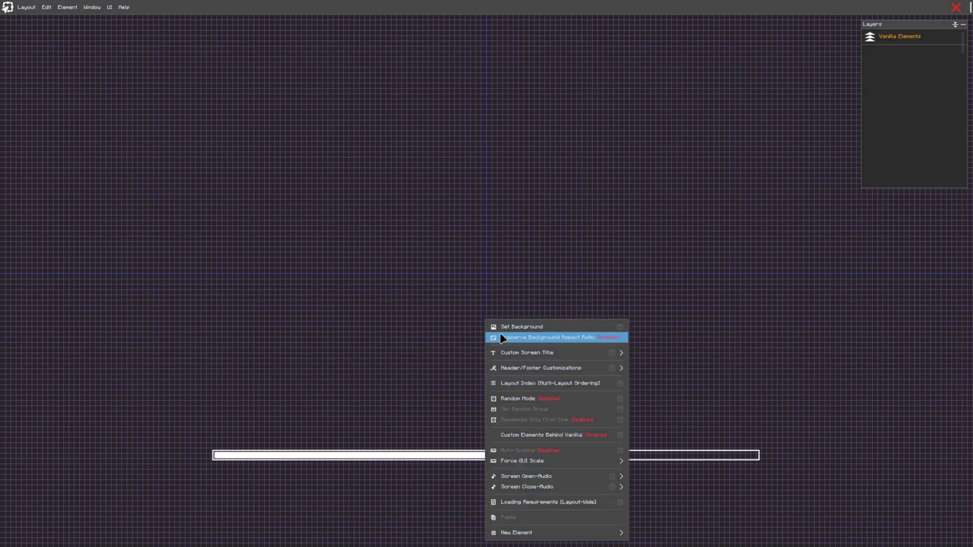
pyautogui.click(511, 326)
pyautogui.click(113, 166)
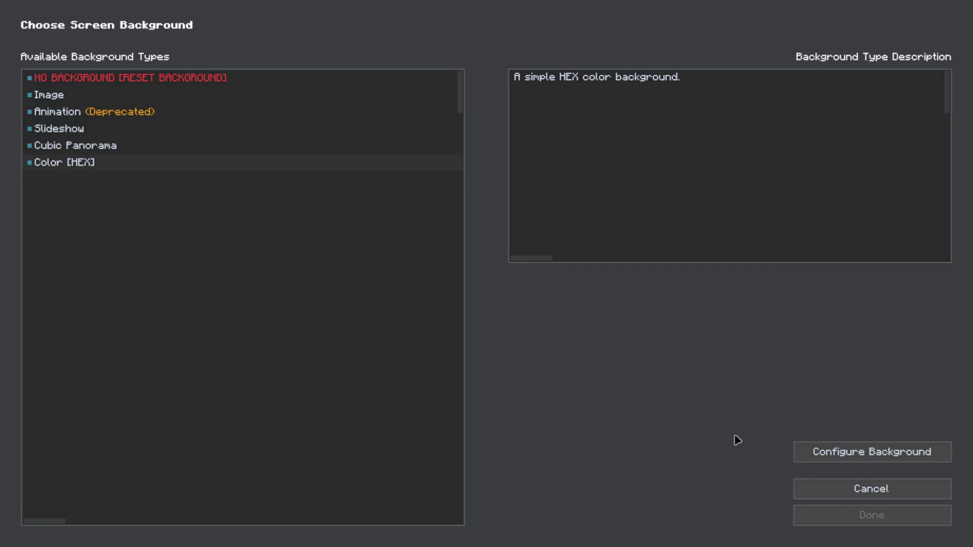
pyautogui.click(847, 450)
pyautogui.click(231, 122)
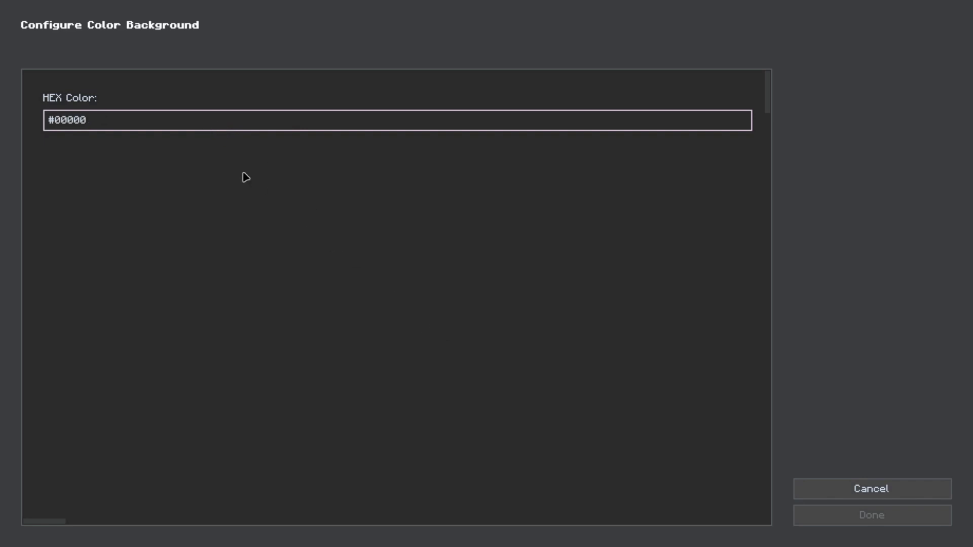
pyautogui.click(128, 165)
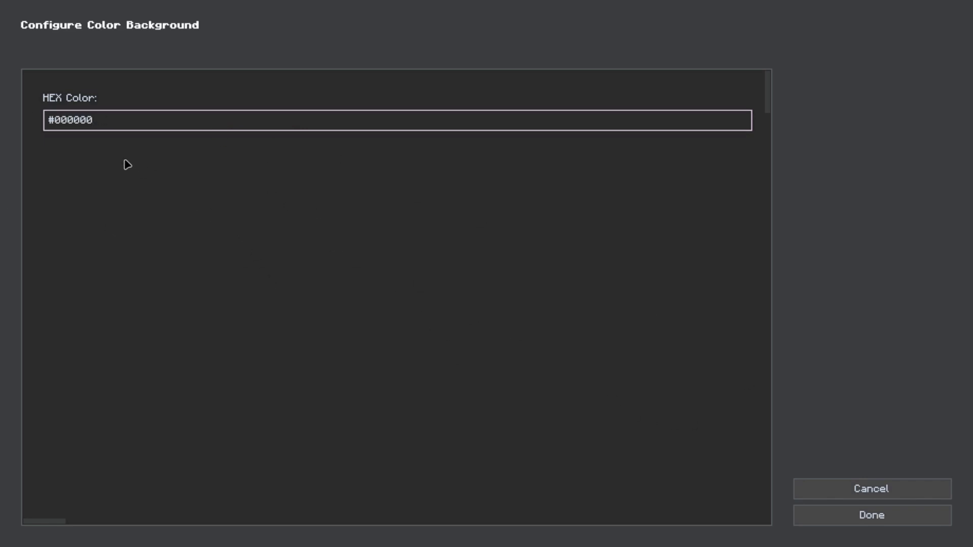
pyautogui.click(848, 514)
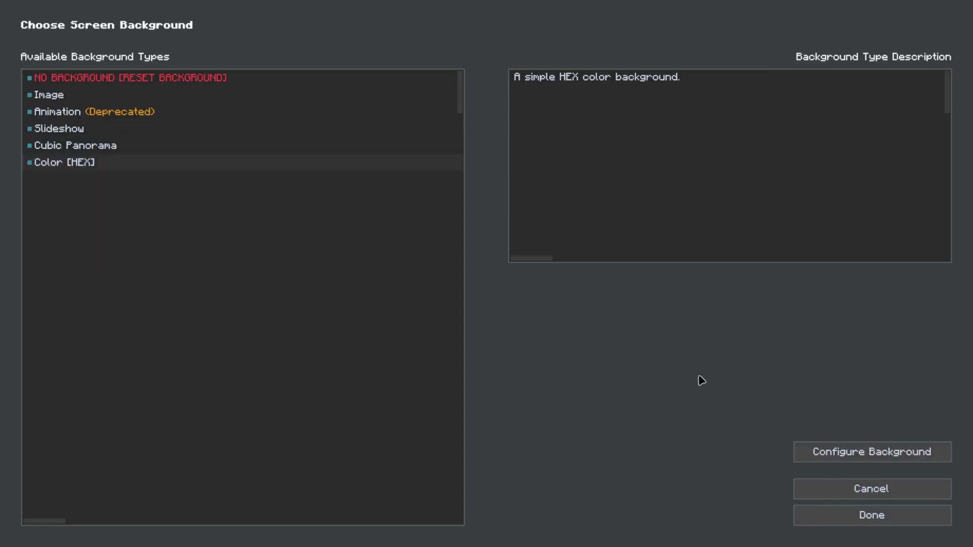
pyautogui.click(810, 516)
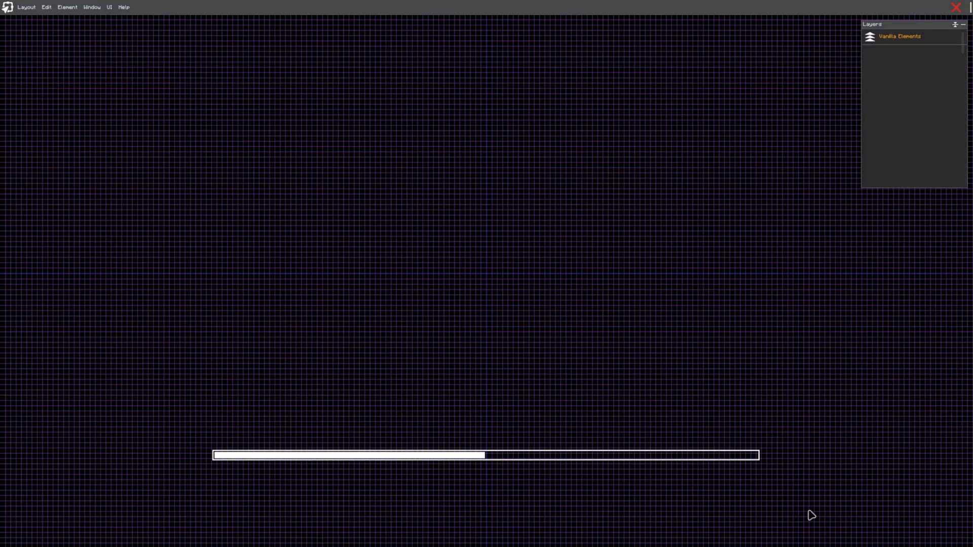
# Step: Add a Text element and replace its placeholder content with 'Loading...'
pyautogui.rightClick(378, 246)
pyautogui.moveTo(477, 460)
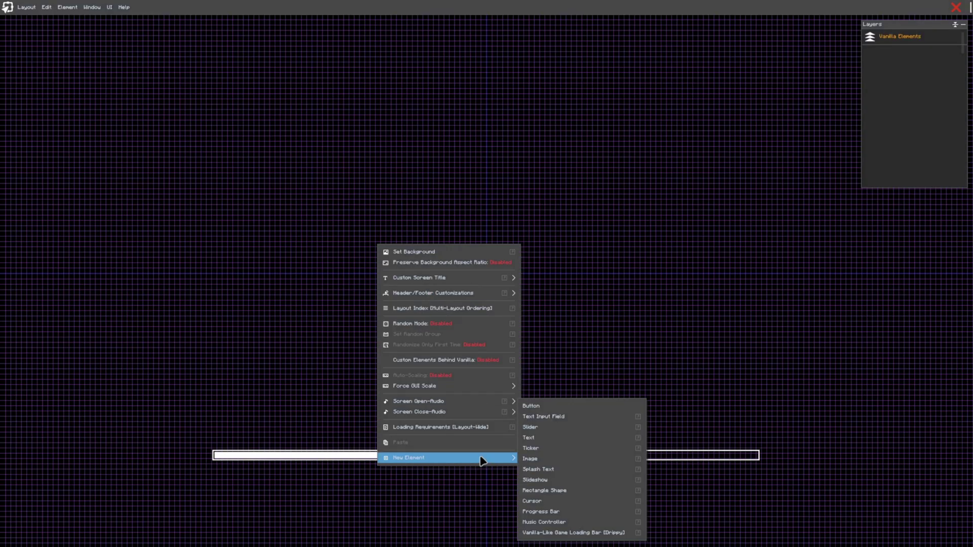
pyautogui.click(568, 441)
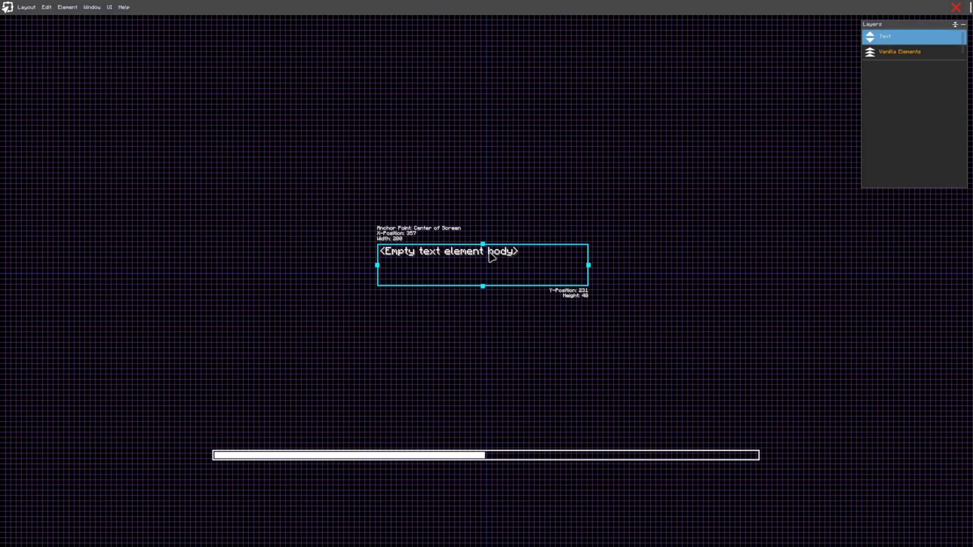
pyautogui.rightClick(491, 257)
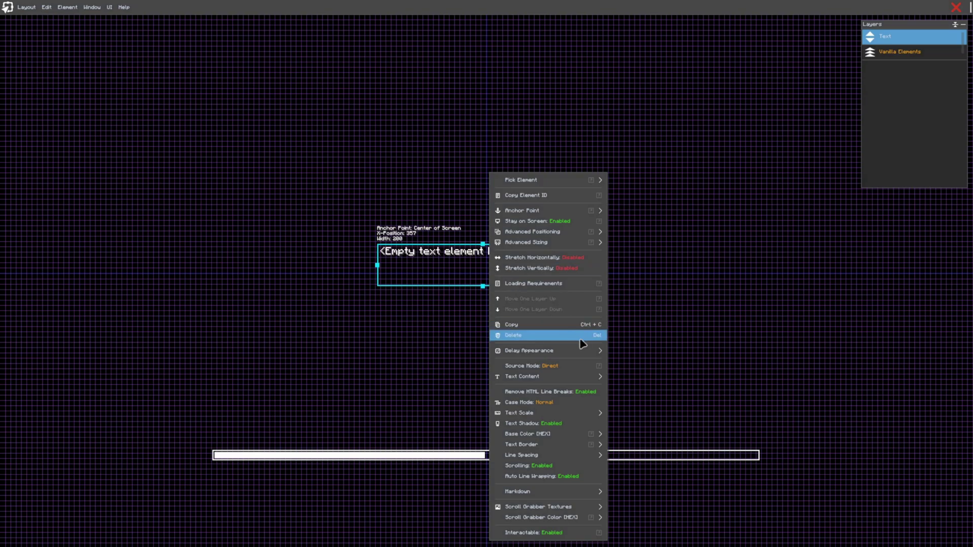
pyautogui.moveTo(582, 377)
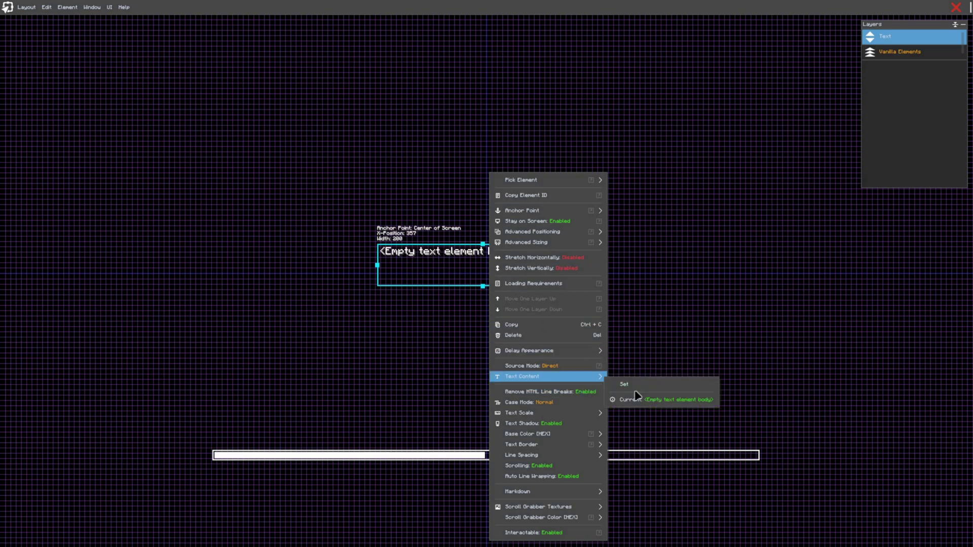
pyautogui.click(646, 386)
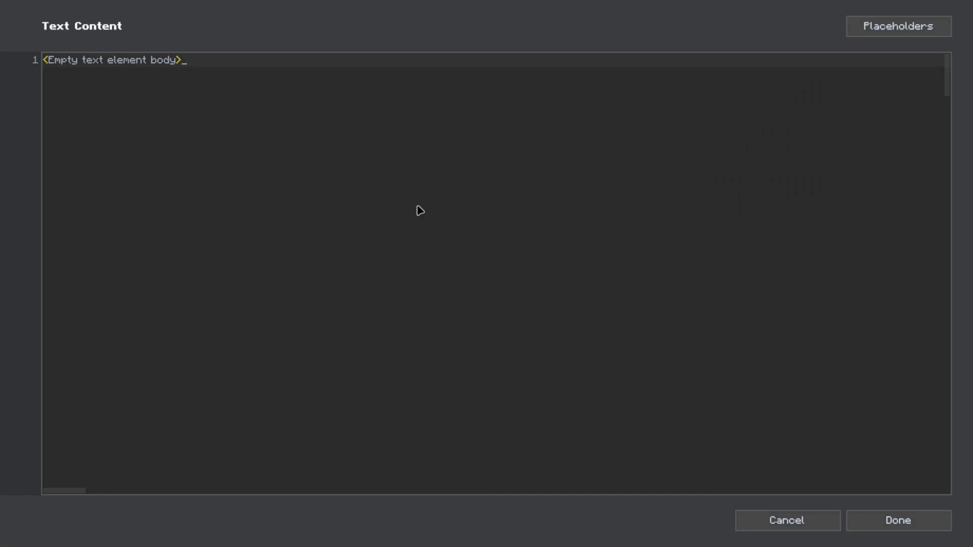
pyautogui.hotkey('ctrl', 'a')
pyautogui.write('L')
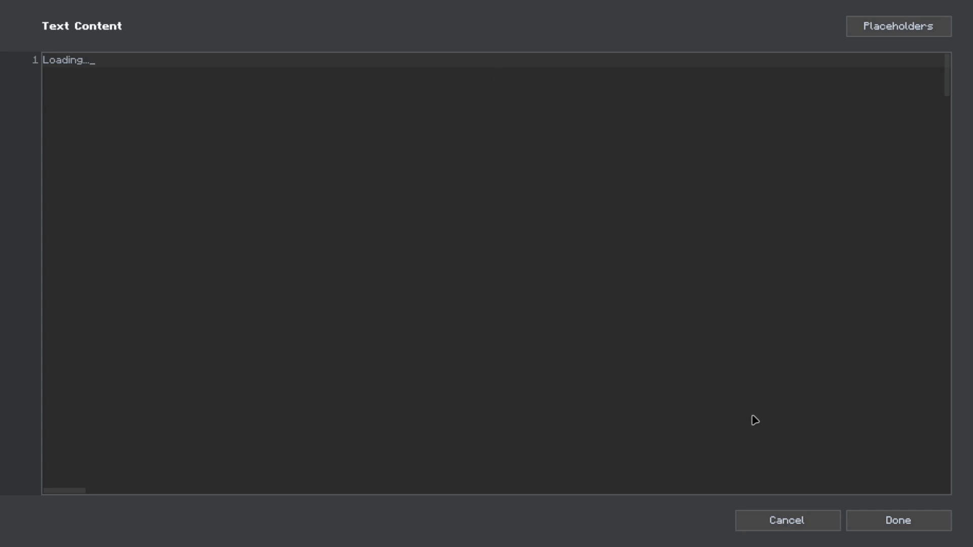
pyautogui.click(852, 520)
pyautogui.rightClick(405, 257)
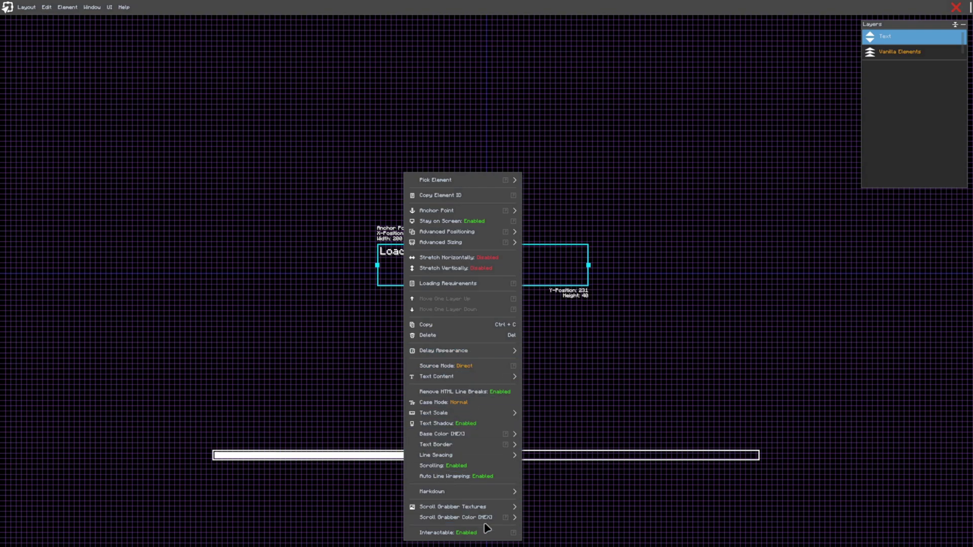
# Step: Set the Loading... text scale to 5.0
pyautogui.moveTo(480, 452)
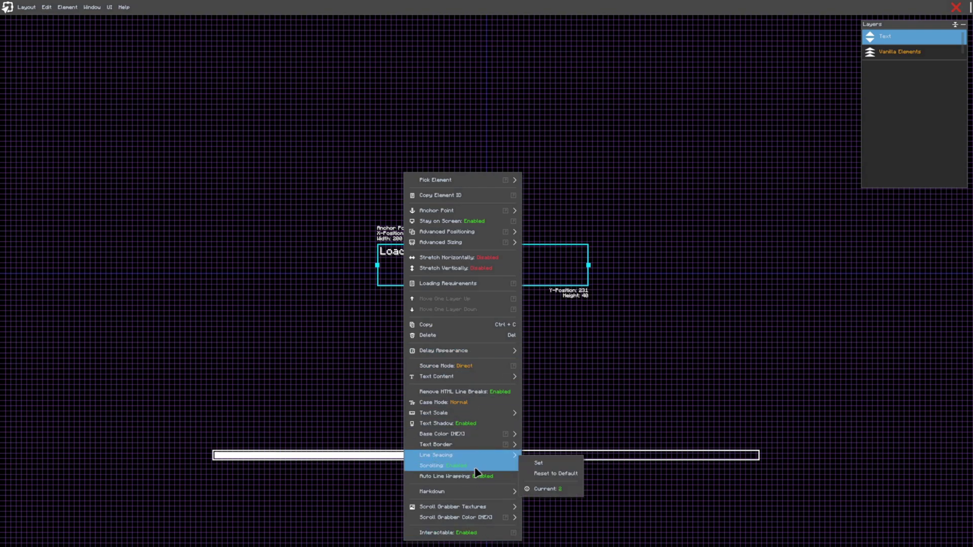
pyautogui.click(549, 423)
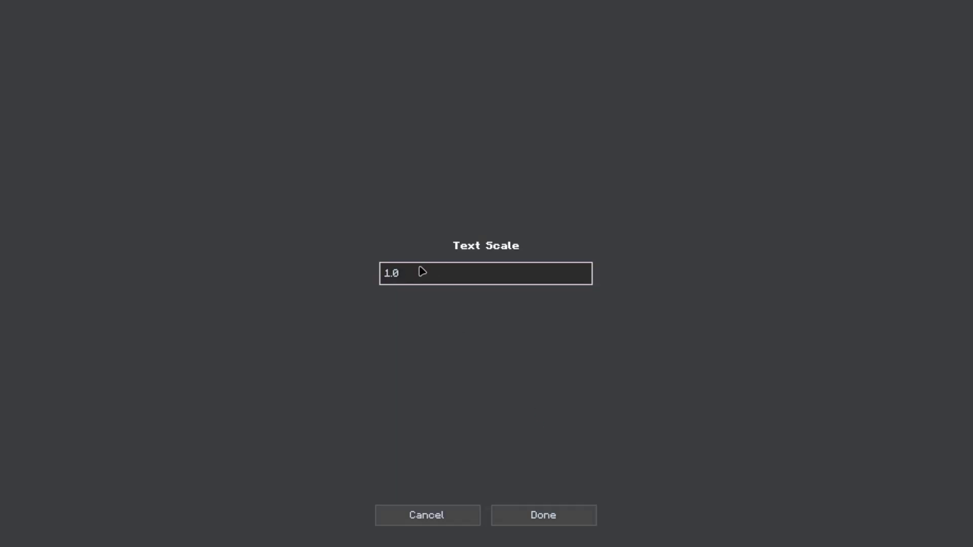
pyautogui.press('BackSpace')
pyautogui.write('5')
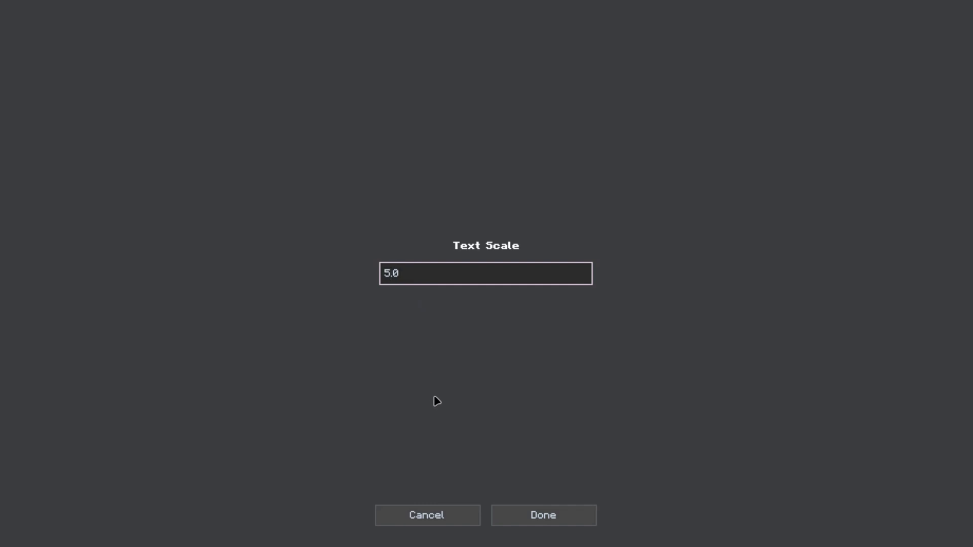
pyautogui.click(503, 515)
pyautogui.click(524, 276)
pyautogui.rightClick(527, 276)
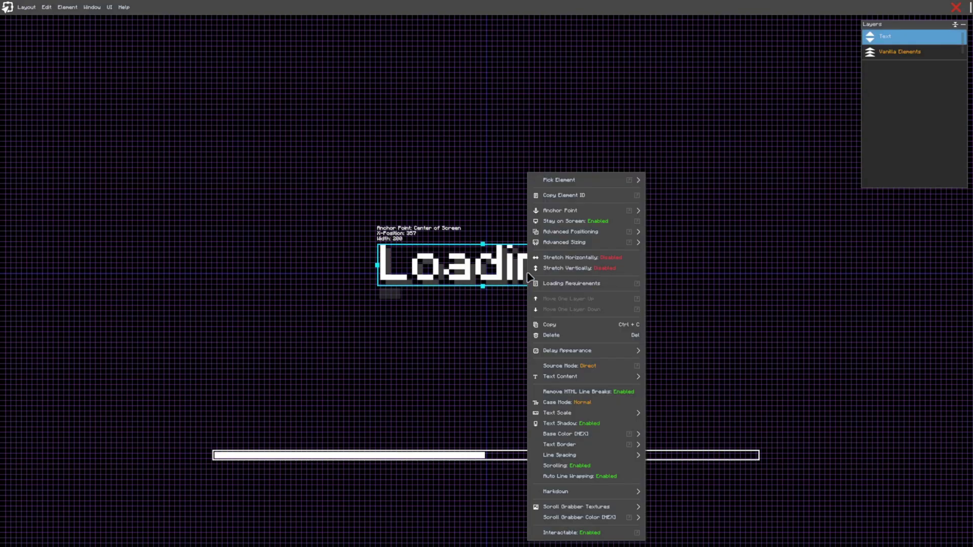
pyautogui.click(483, 260)
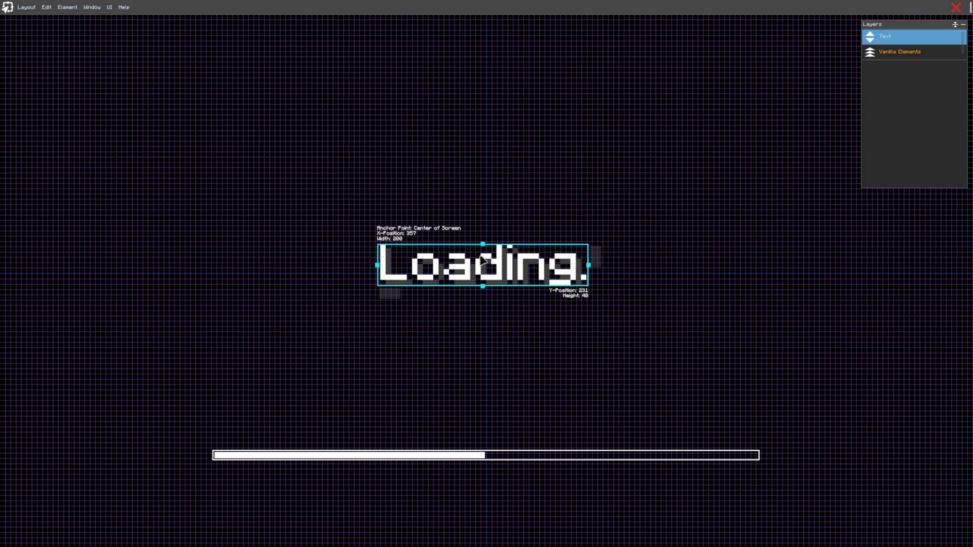
# Step: Widen and heighten the text box to 231 by 54 and centre it above the bar
pyautogui.moveTo(588, 265); pyautogui.dragTo(622, 264)
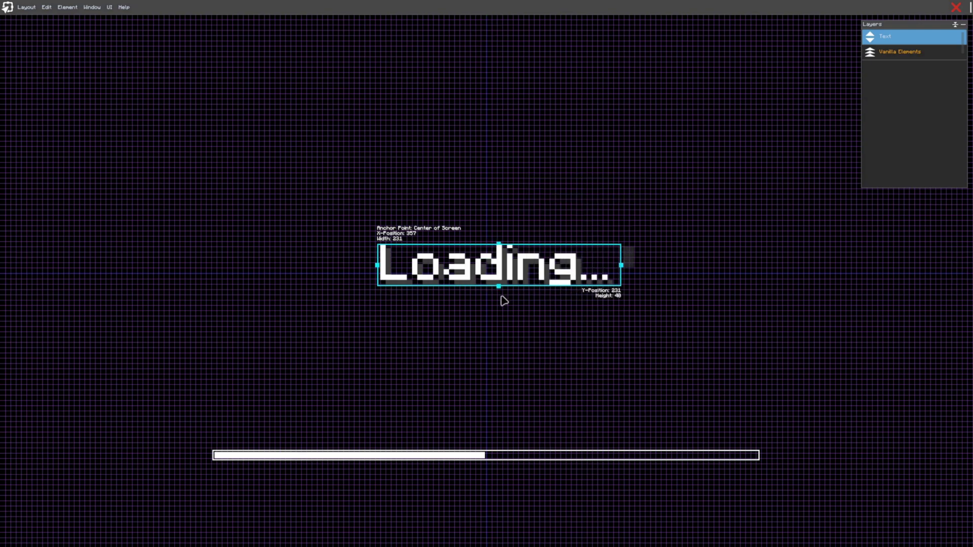
pyautogui.moveTo(498, 287); pyautogui.dragTo(499, 303)
pyautogui.moveTo(542, 274); pyautogui.dragTo(528, 281)
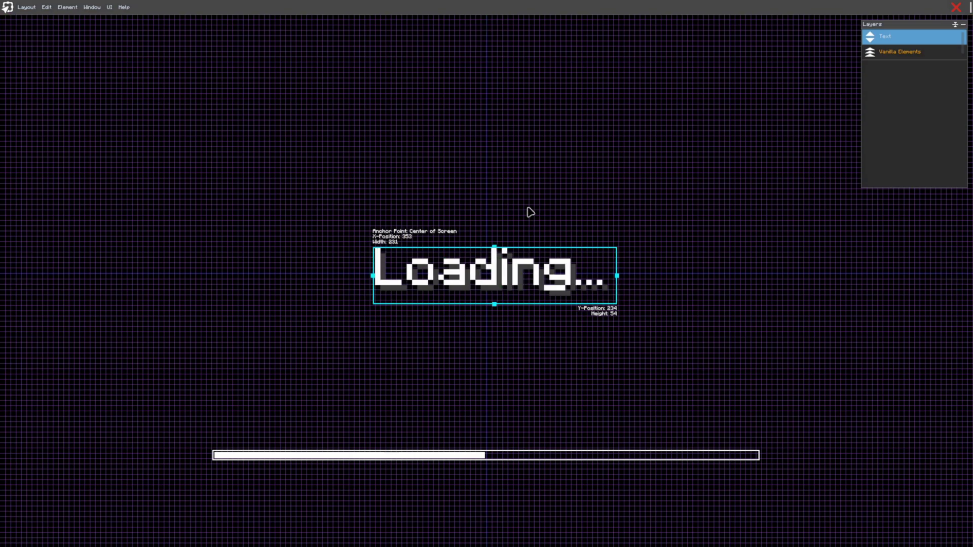
pyautogui.click(528, 208)
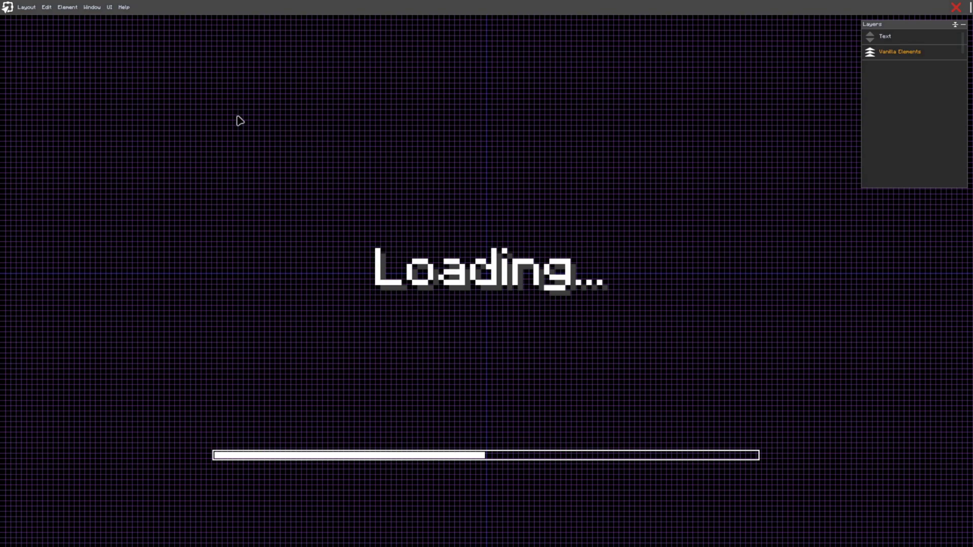
# Step: Save the loading-screen layout as drippy_loading_overlay_layout.txt
pyautogui.click(24, 7)
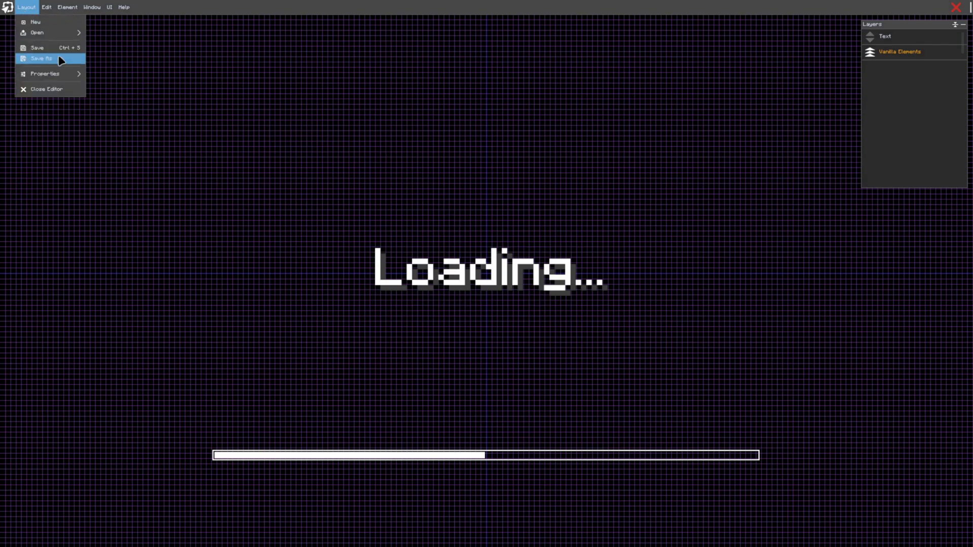
pyautogui.click(65, 50)
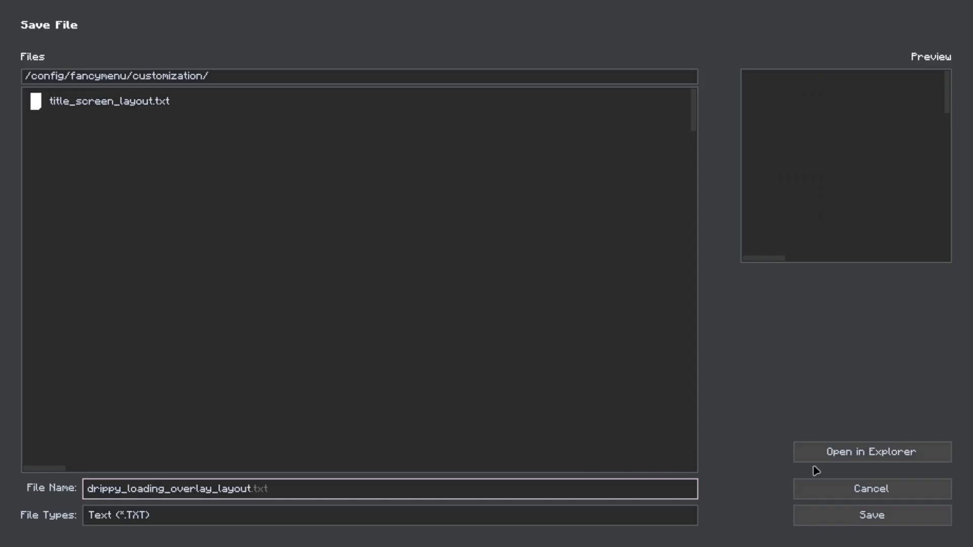
pyautogui.click(849, 512)
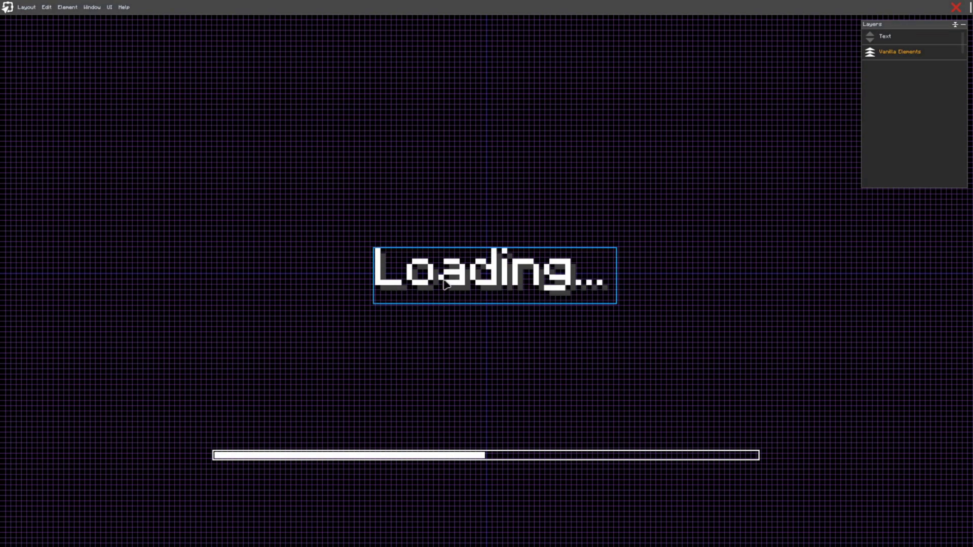
# Step: Close the layout editor, confirming the exit in the 'Are you sure?' prompt
pyautogui.click(15, 7)
pyautogui.click(50, 90)
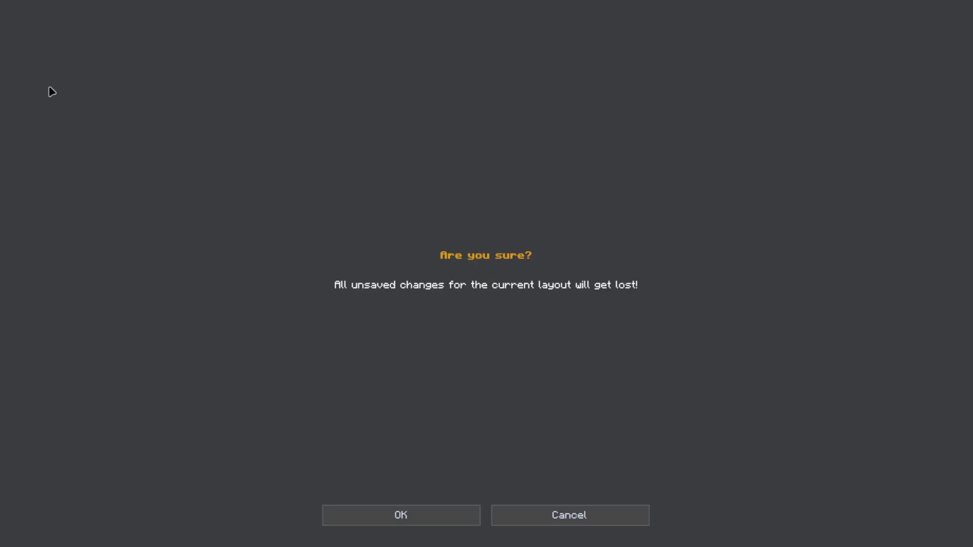
pyautogui.click(363, 523)
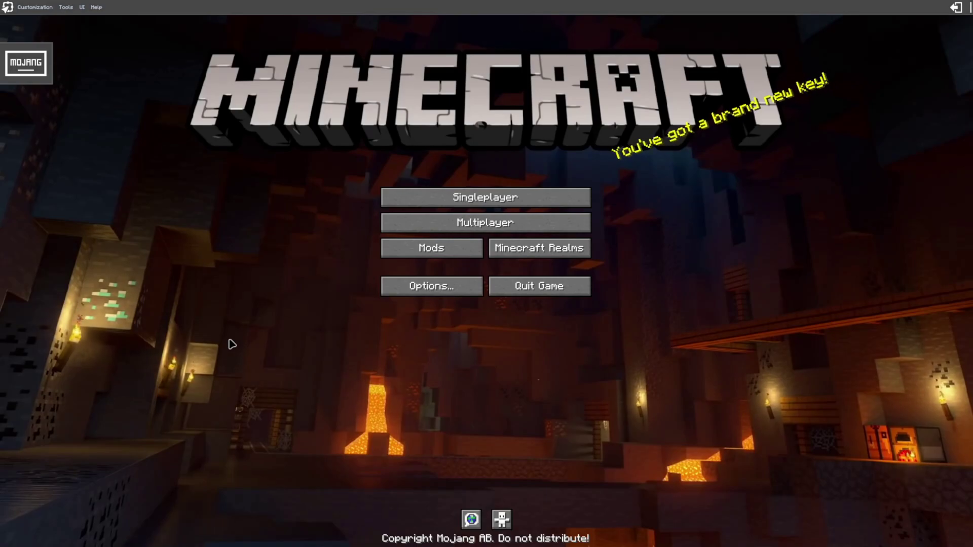